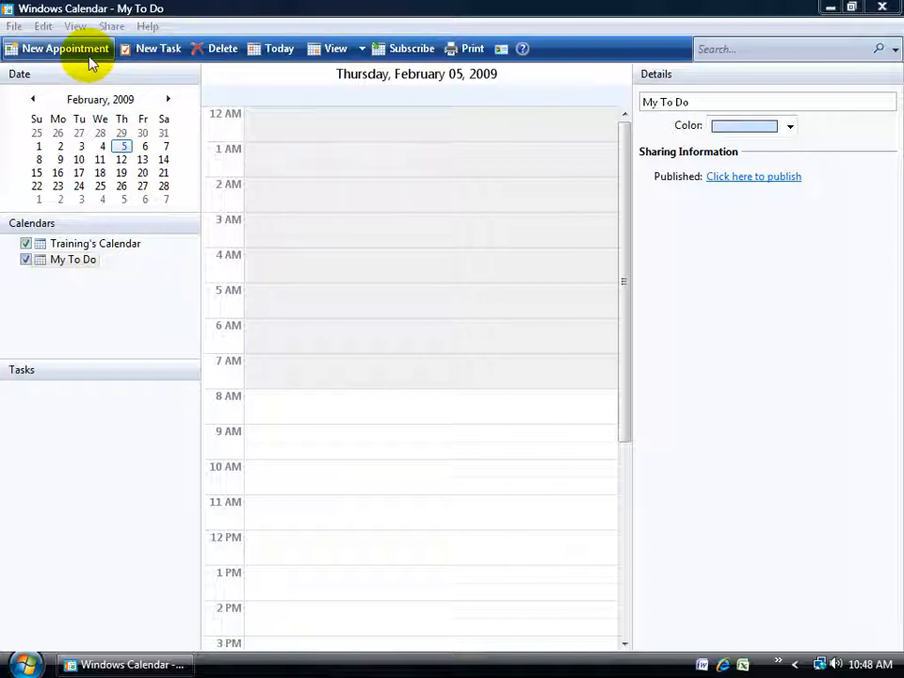
Create a new appointment titled as a meeting with the named contact and set its location to Boardroom.
left_click(66, 48)
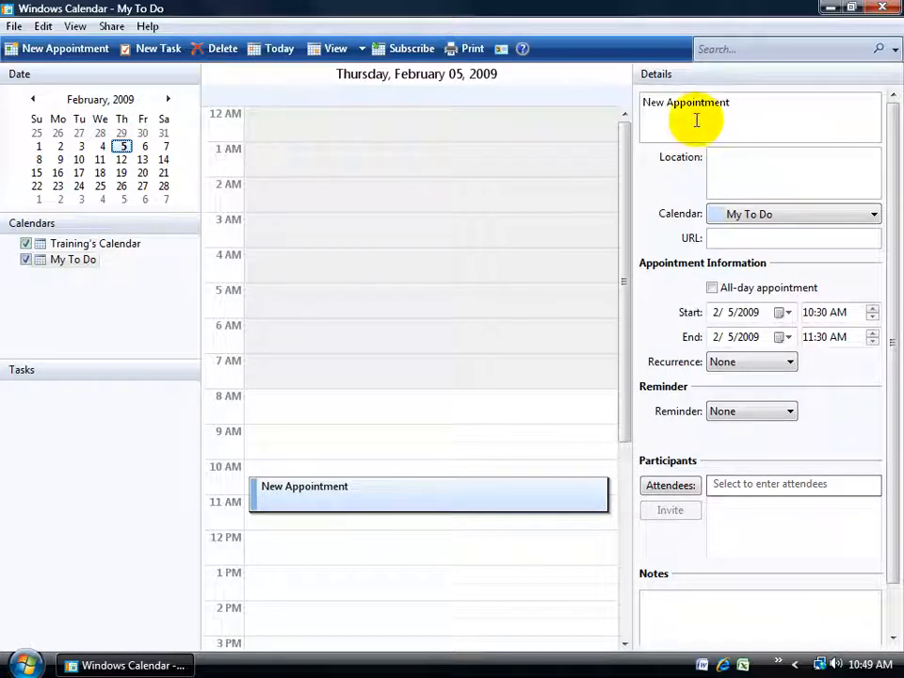
left_click_drag(744, 103, 625, 113)
type("M")
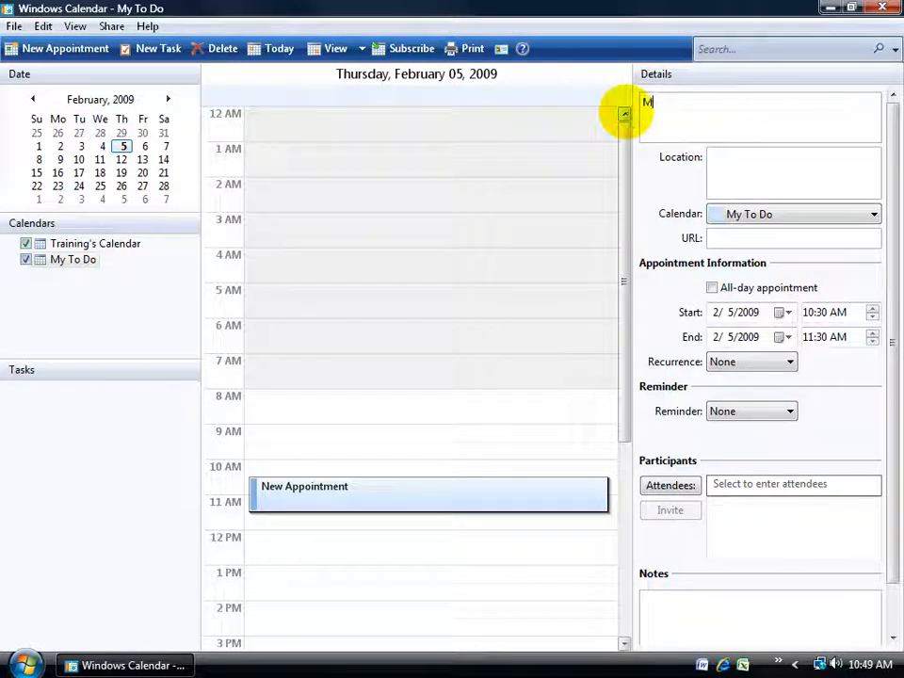
type("eeting with Sarah")
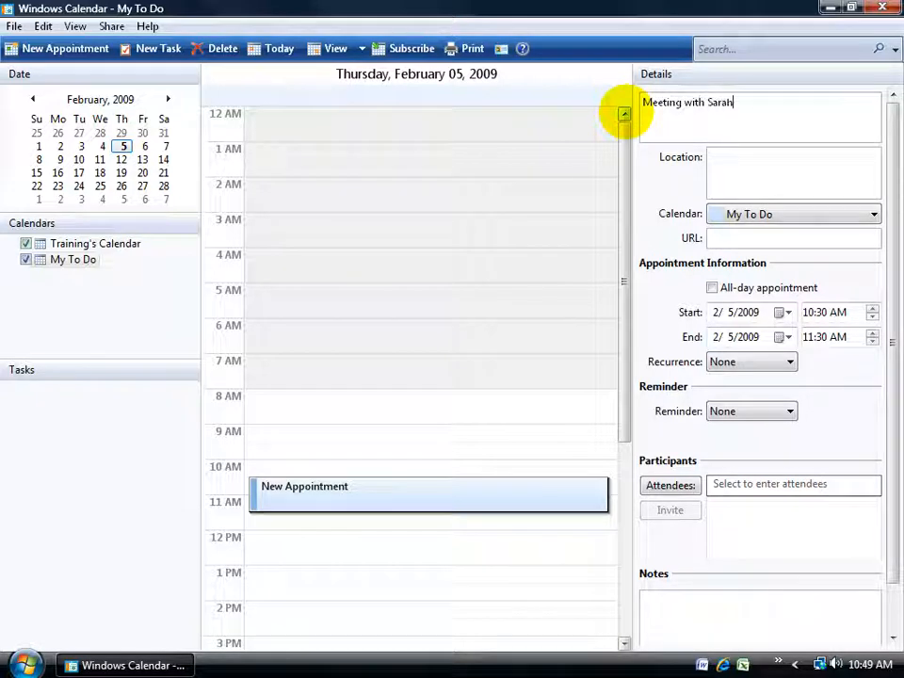
key("Tab")
type("Boardroom")
key("Tab")
Assign the appointment to Training's Calendar and return it to the My To Do calendar.
left_click(791, 217)
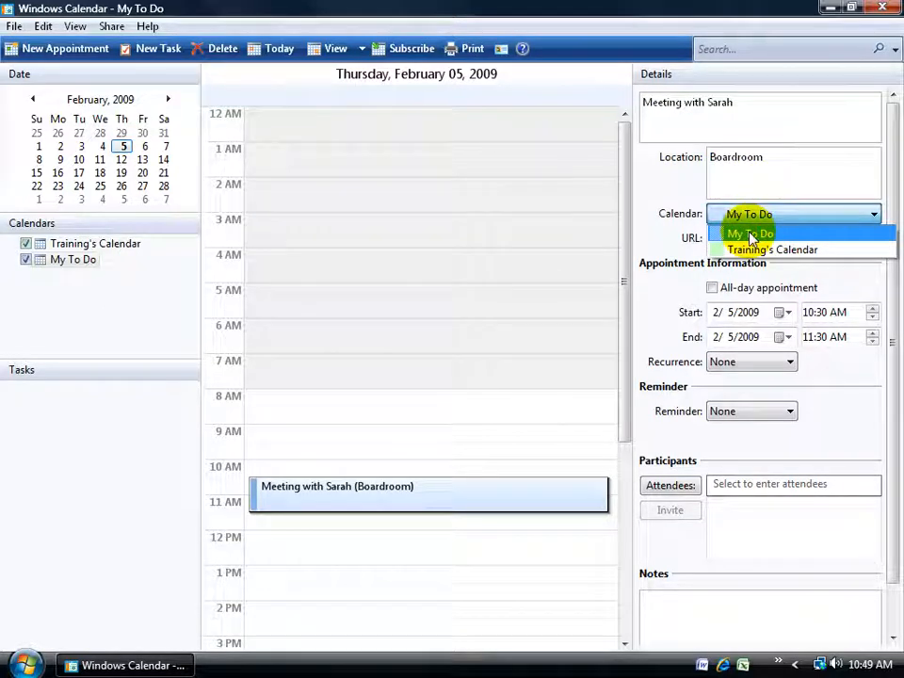
left_click(751, 236)
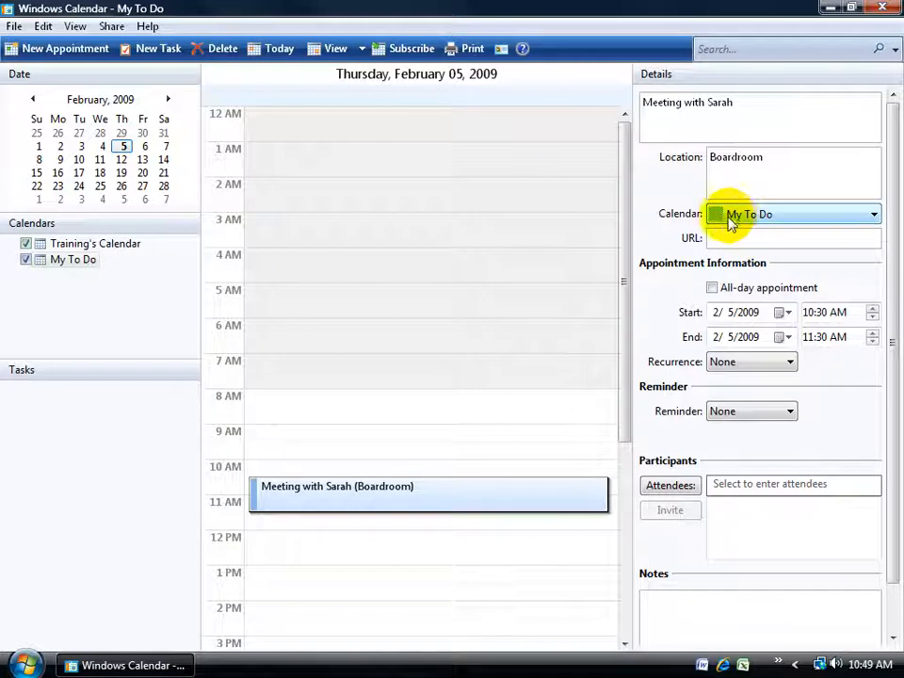
left_click(740, 219)
left_click(739, 248)
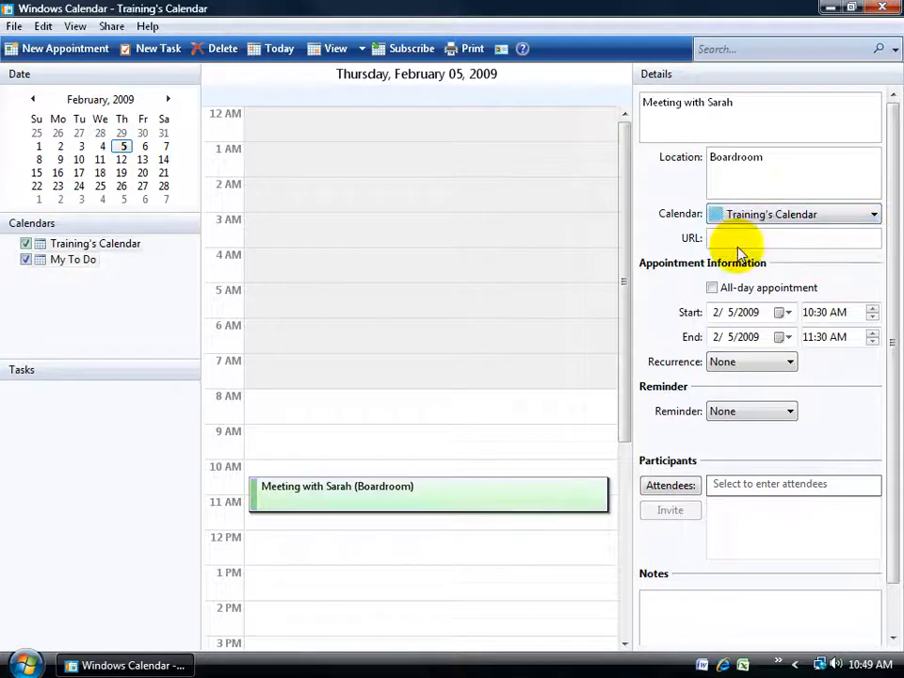
left_click(834, 214)
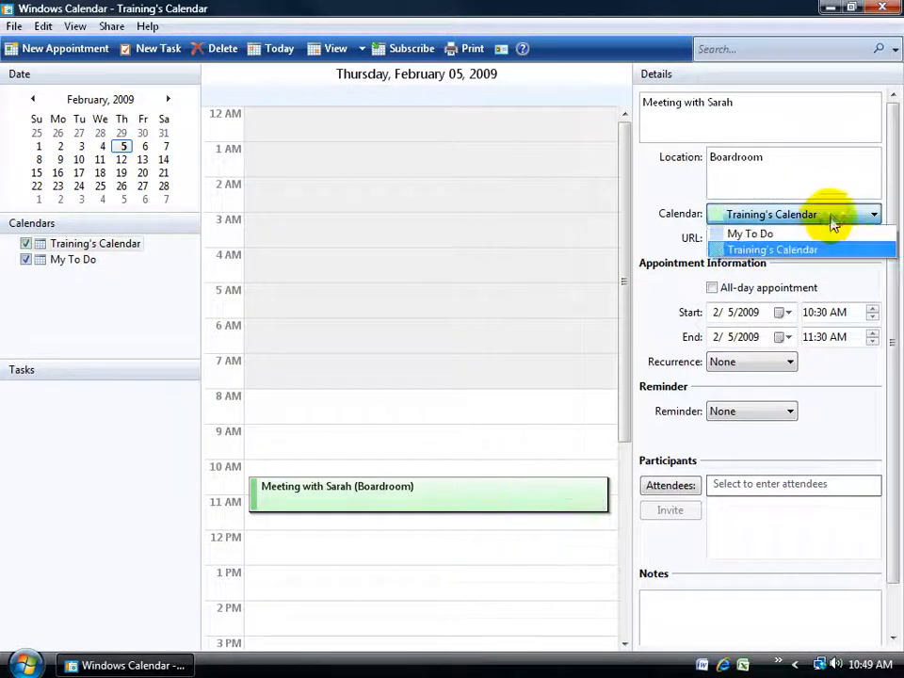
left_click(820, 233)
Try the all-day option on the appointment and turn it off again.
left_click(770, 237)
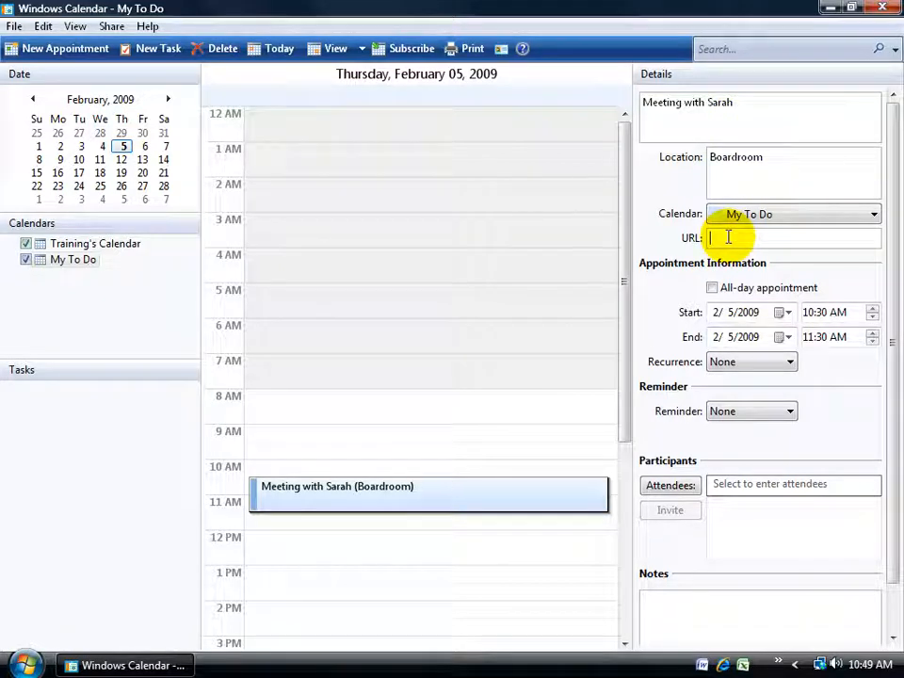
left_click(712, 288)
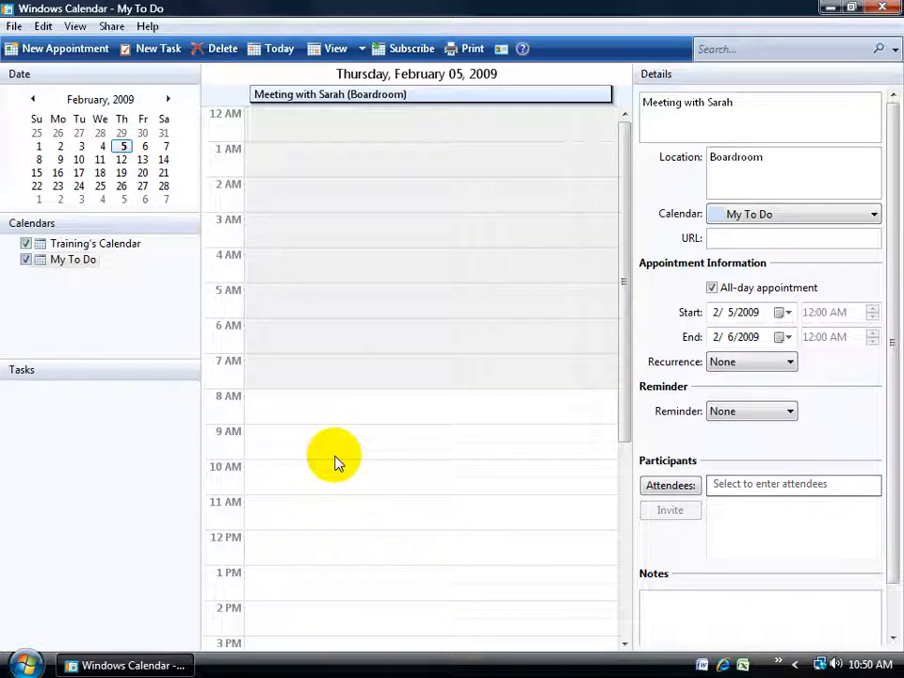
left_click(713, 289)
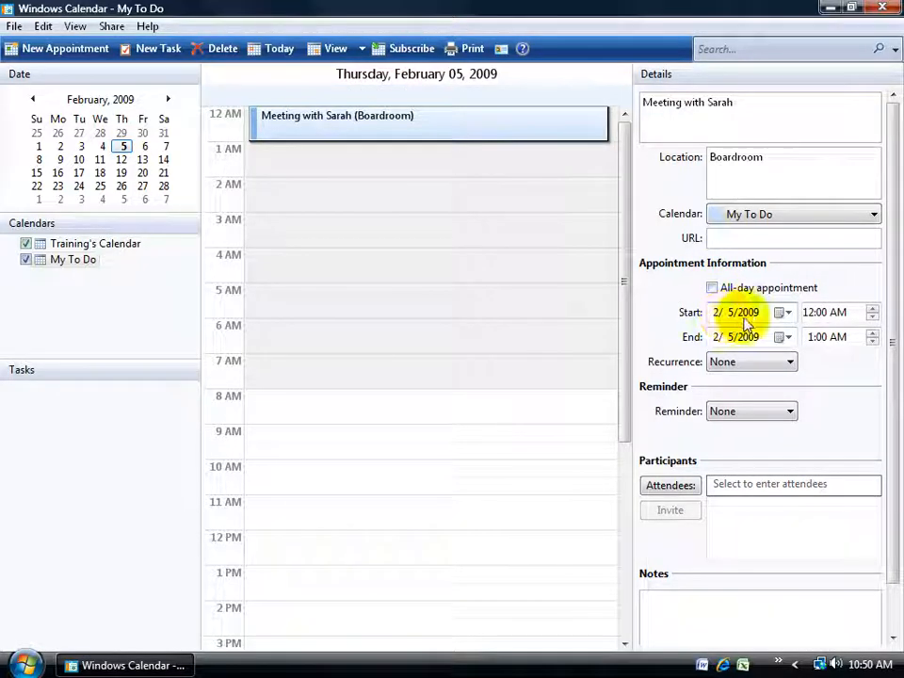
Set the appointment's start to 2/13/2009 at 1:15 PM.
left_click(783, 313)
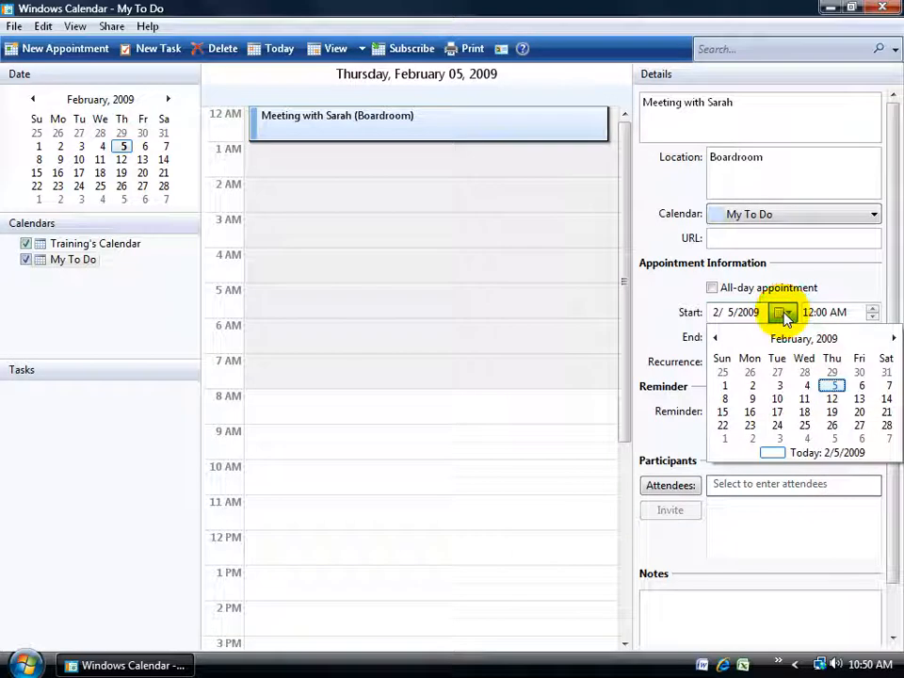
left_click(858, 399)
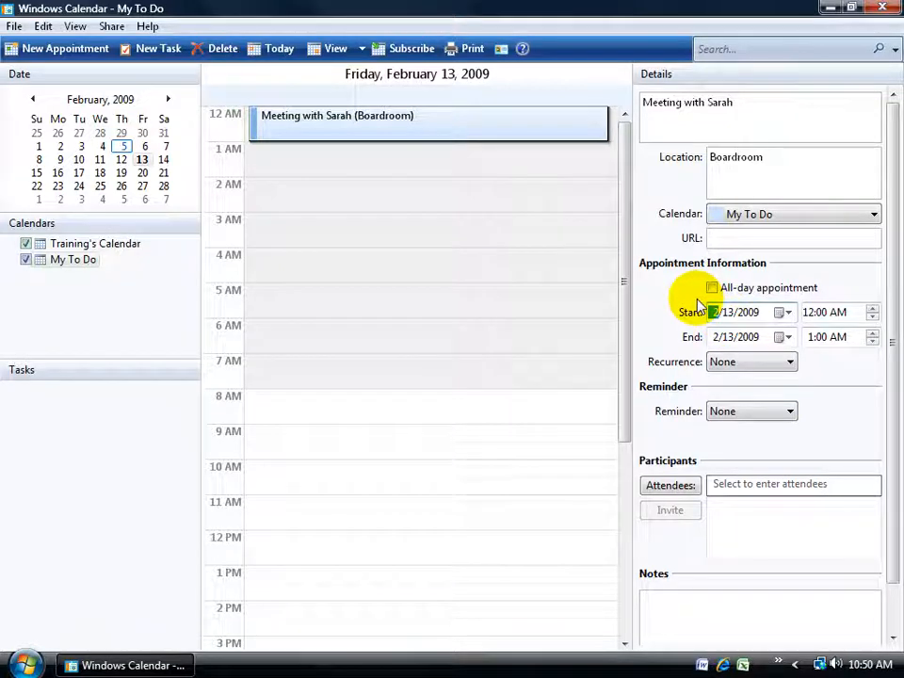
left_click(837, 314)
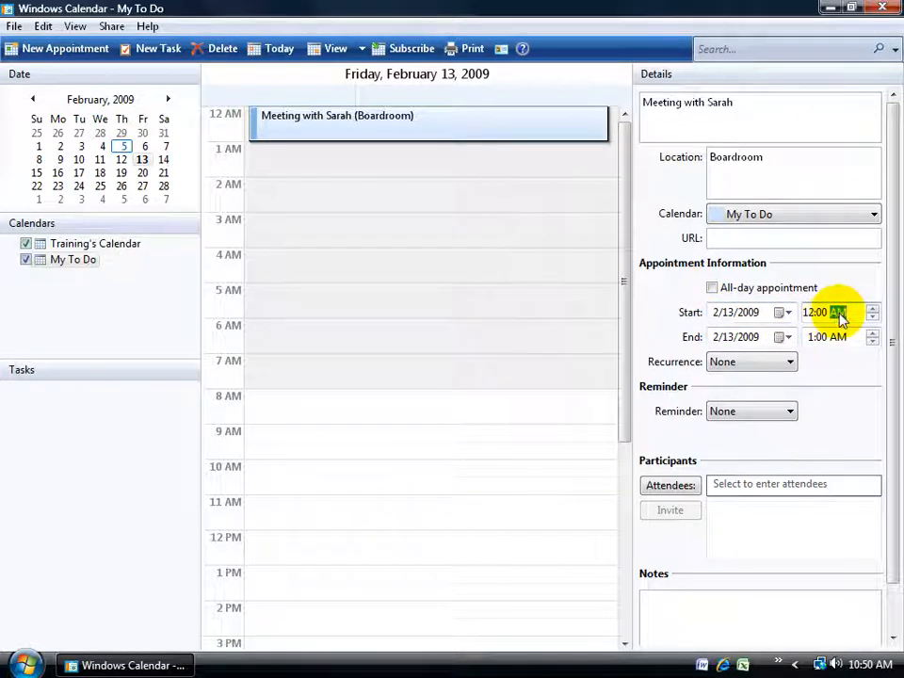
left_click(872, 316)
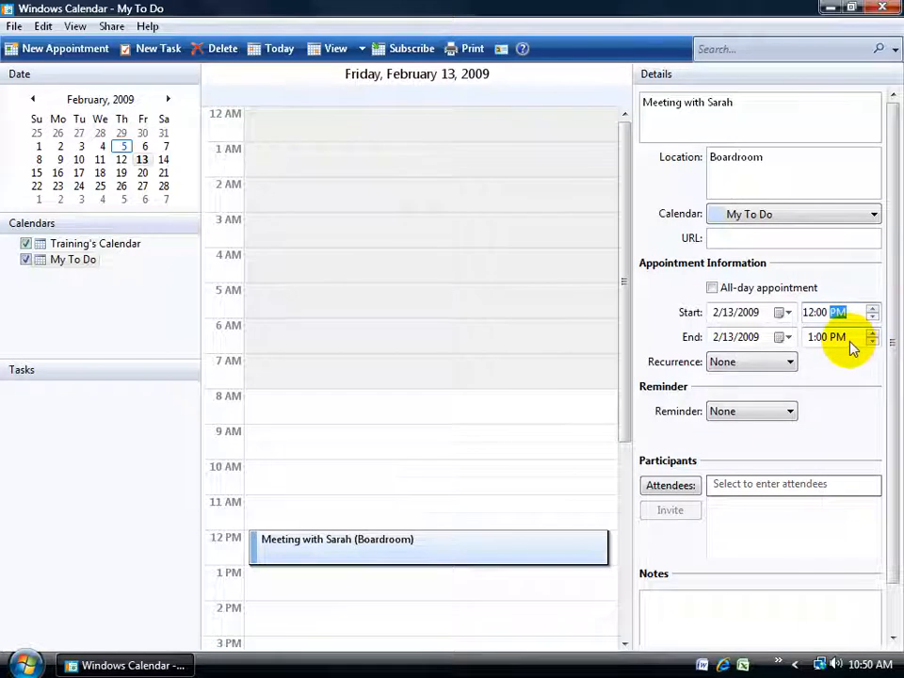
left_click(812, 313)
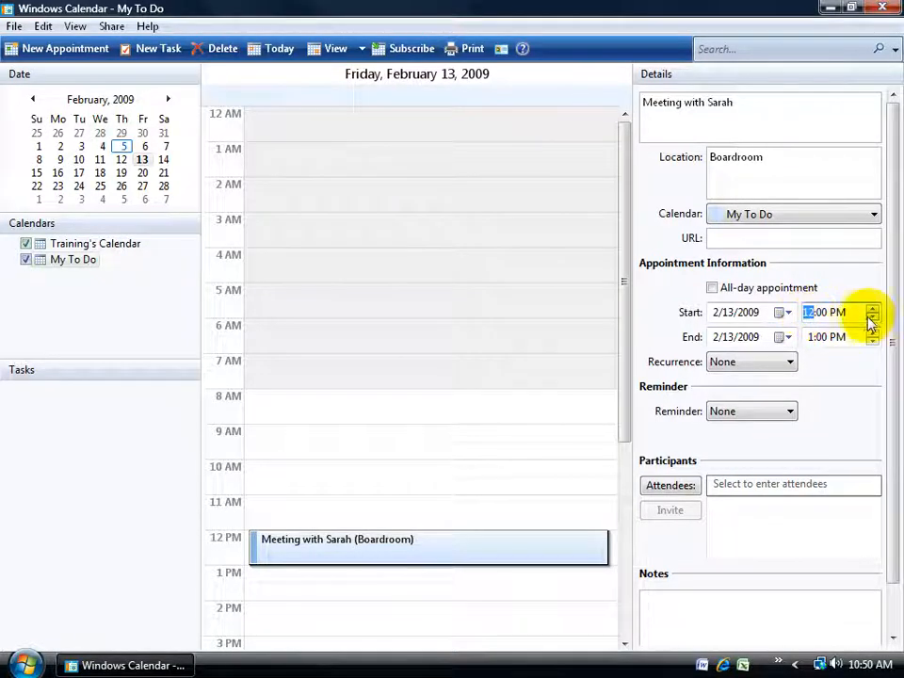
left_click(872, 319)
left_click(873, 314)
left_click(872, 314)
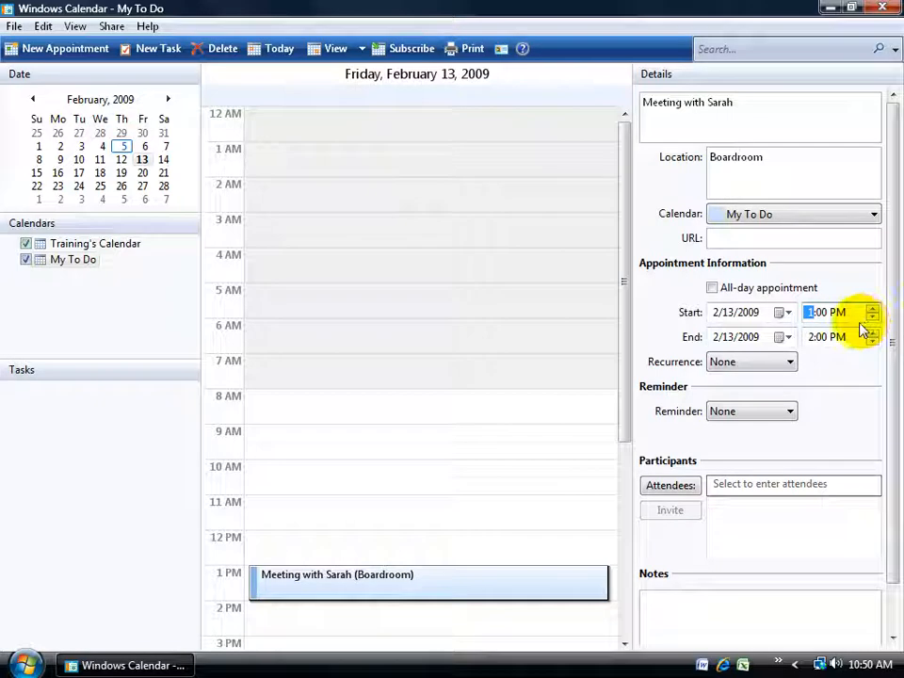
left_click(825, 316)
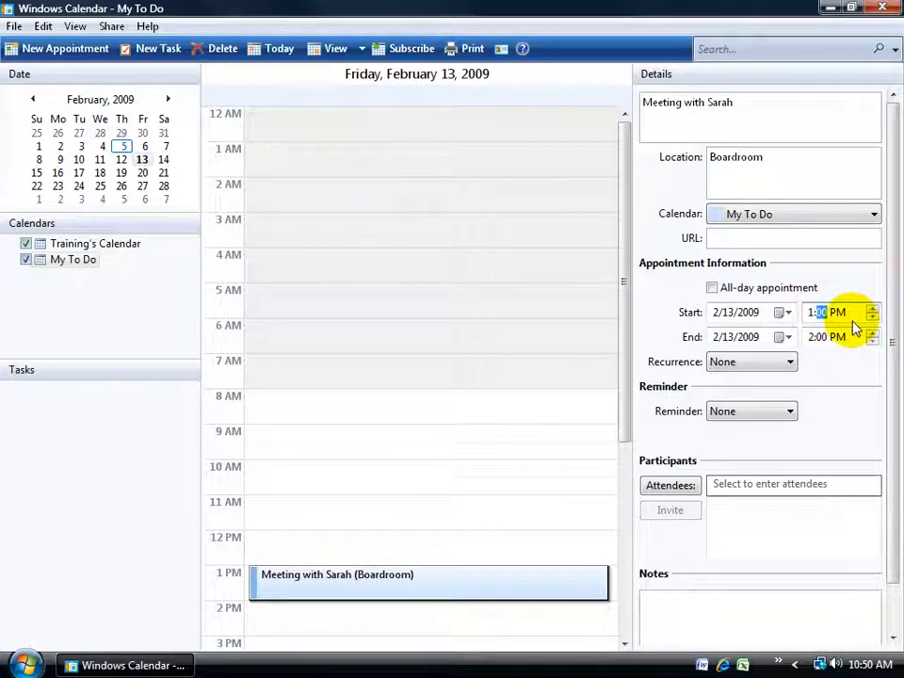
type("15")
key("Tab")
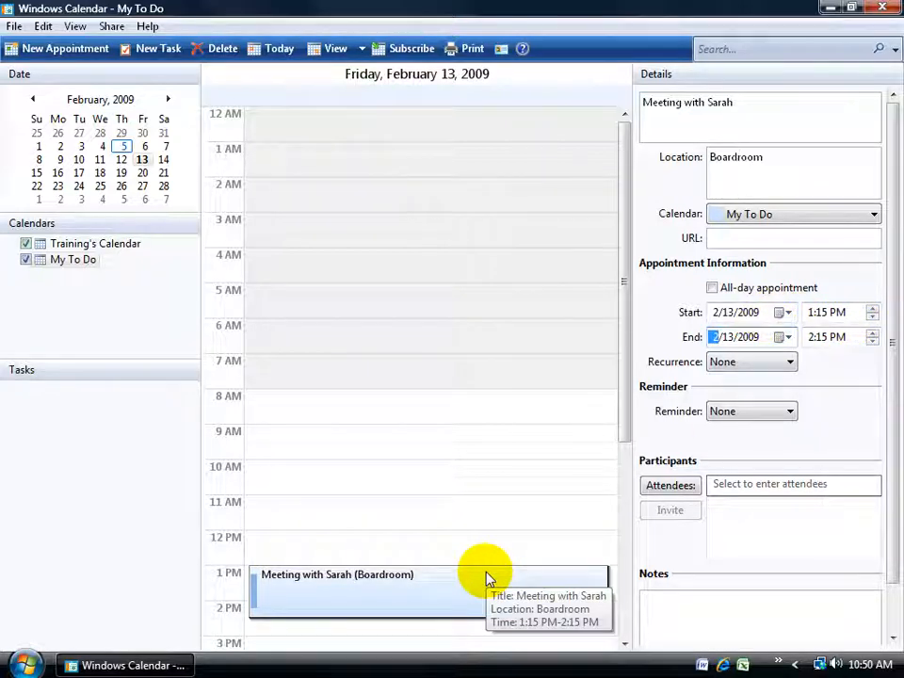
Set the appointment's end time to 3:00 PM.
left_click(827, 339)
type("00")
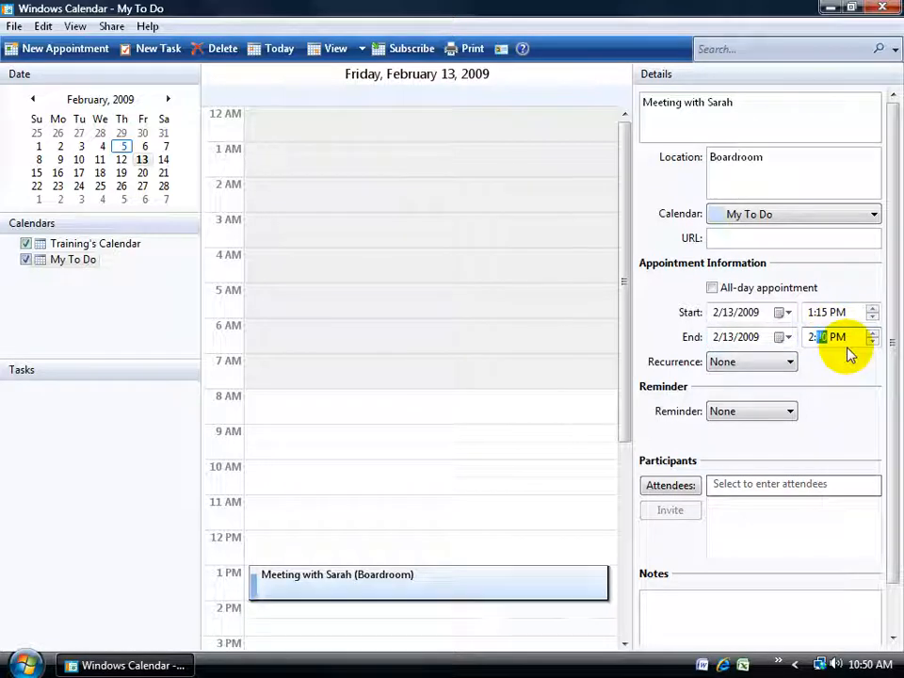
left_click(812, 339)
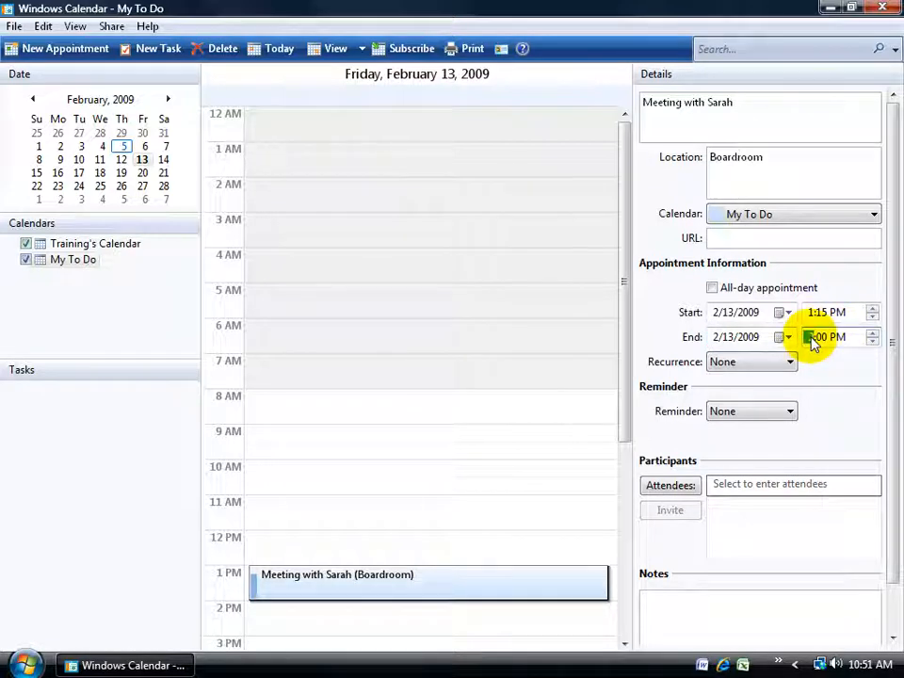
type("3")
key("Tab")
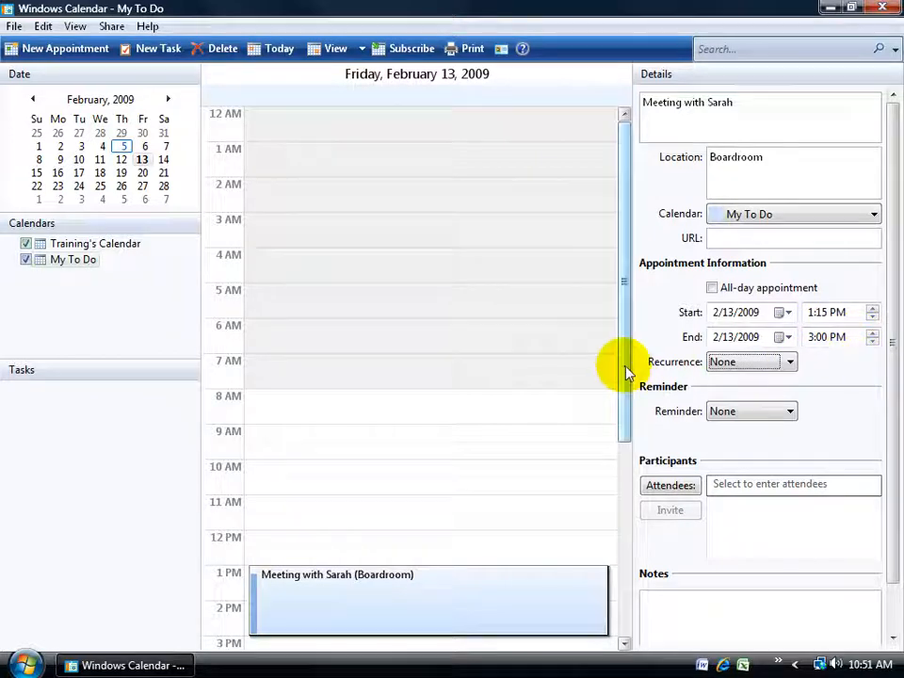
Move the appointment in the day view so it starts at 2:30 PM, and make it recur weekly.
left_click_drag(626, 377, 638, 468)
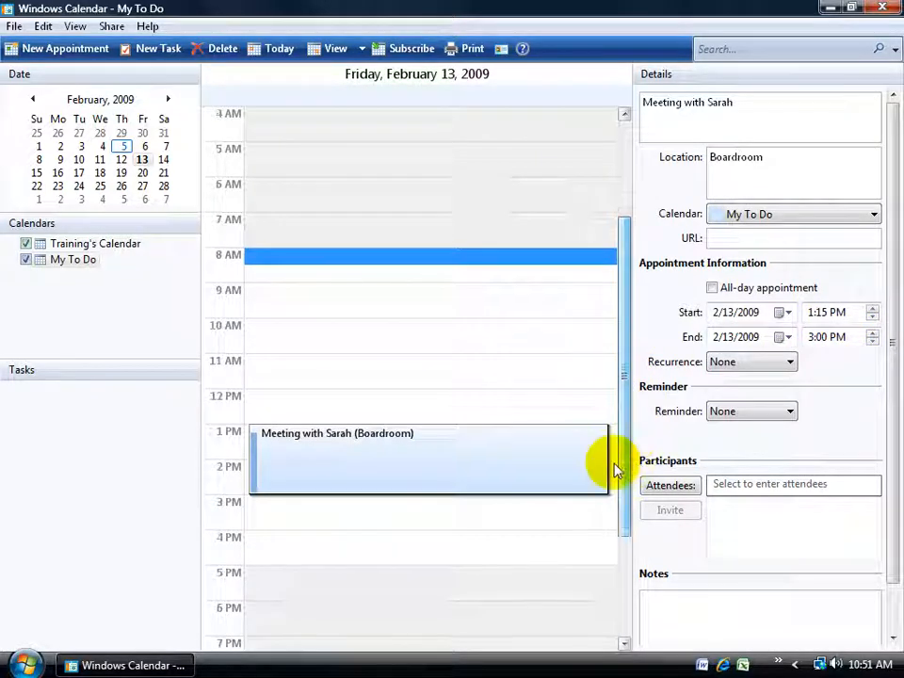
left_click_drag(534, 432, 513, 483)
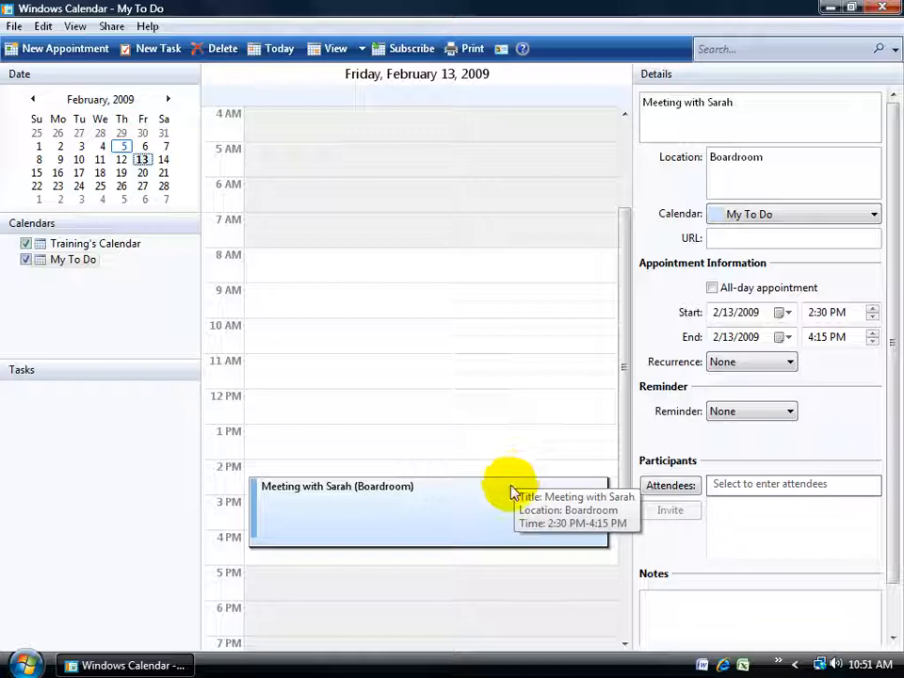
left_click(789, 363)
left_click(773, 408)
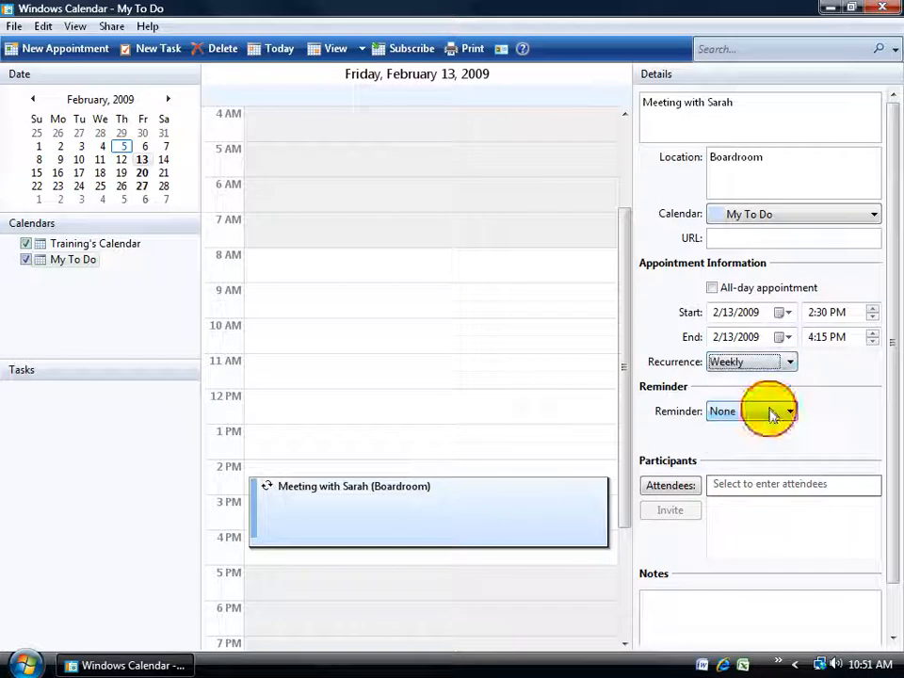
left_click(268, 506)
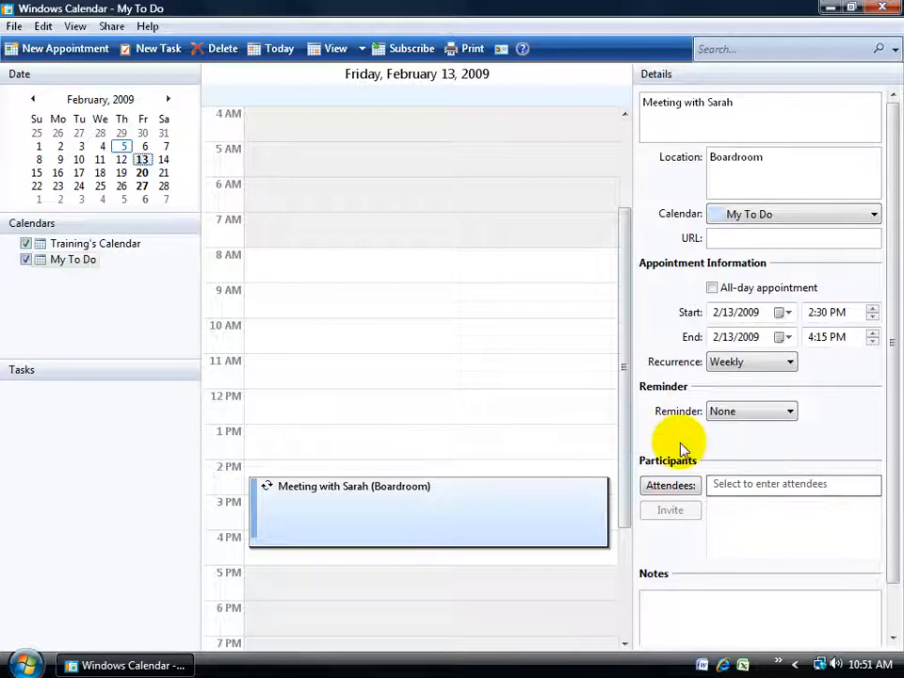
Set the appointment's reminder to 15 minutes and apply the change to the whole recurring series.
left_click(788, 411)
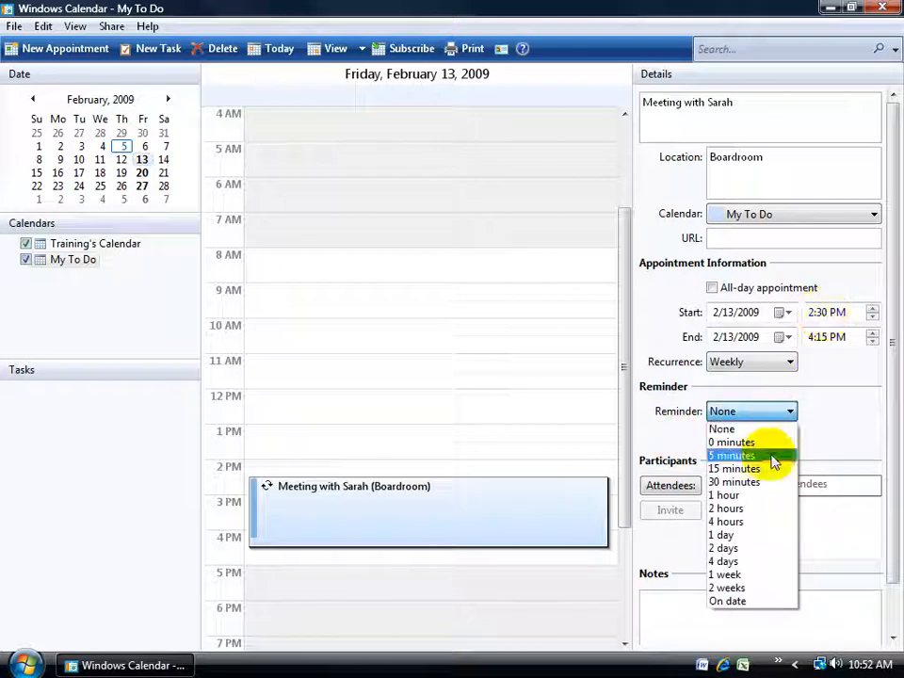
left_click(744, 469)
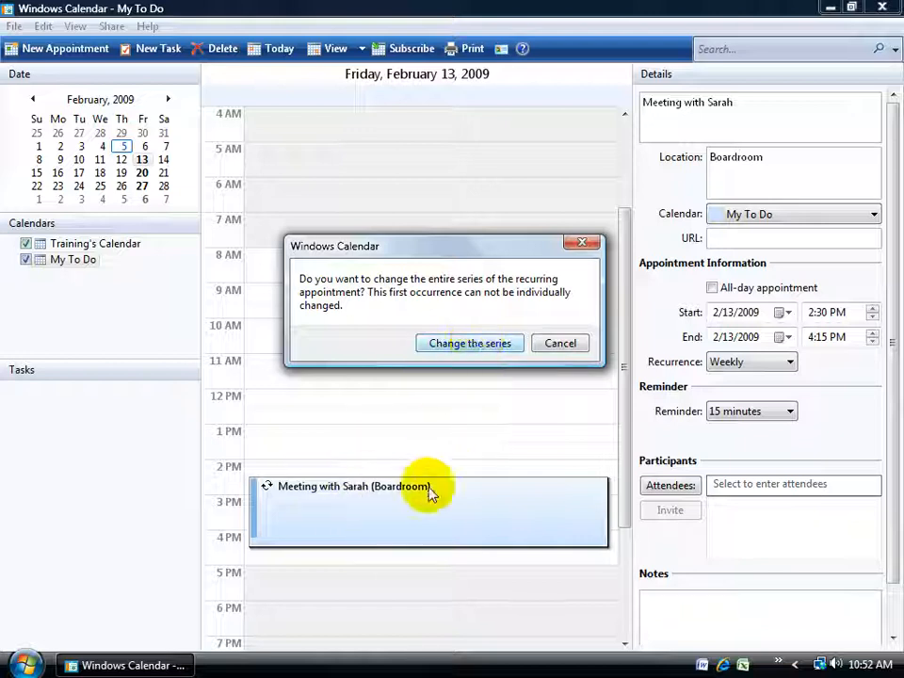
left_click(476, 343)
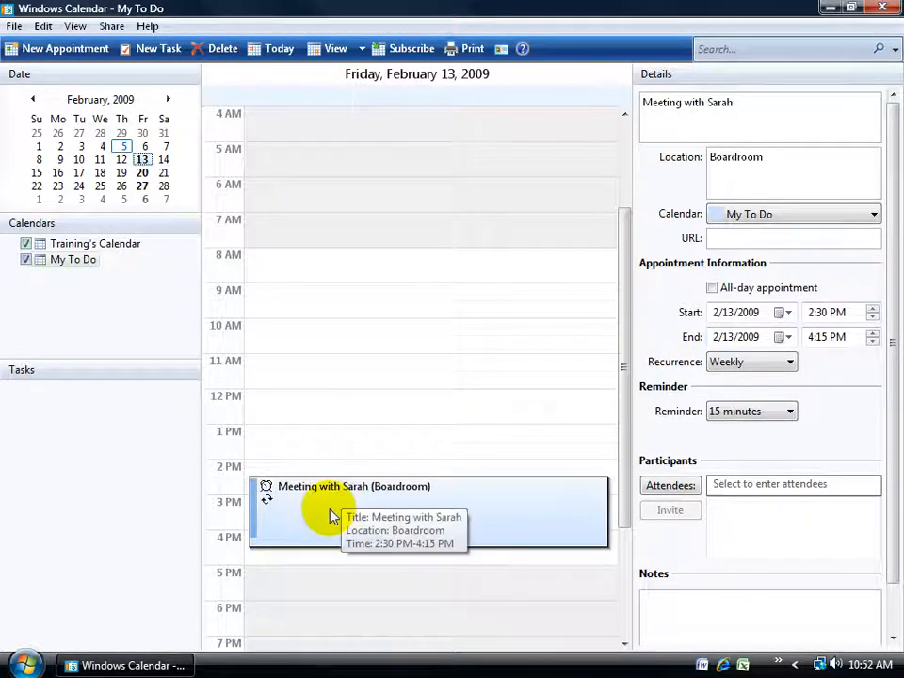
View the details of Training's Calendar and reselect the Boardroom meeting to show its details.
left_click(114, 245)
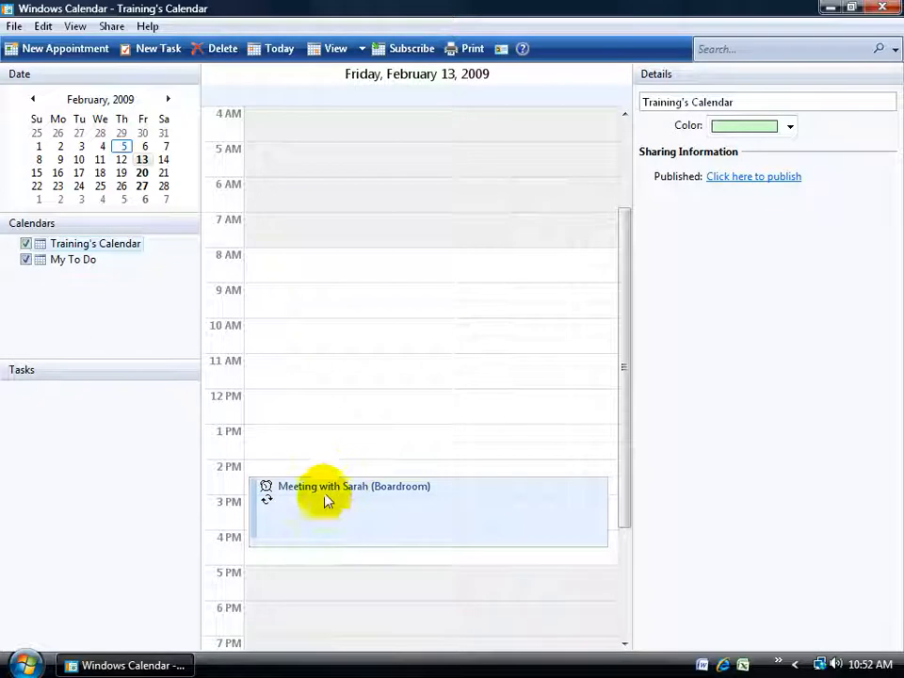
mouse_move(299, 520)
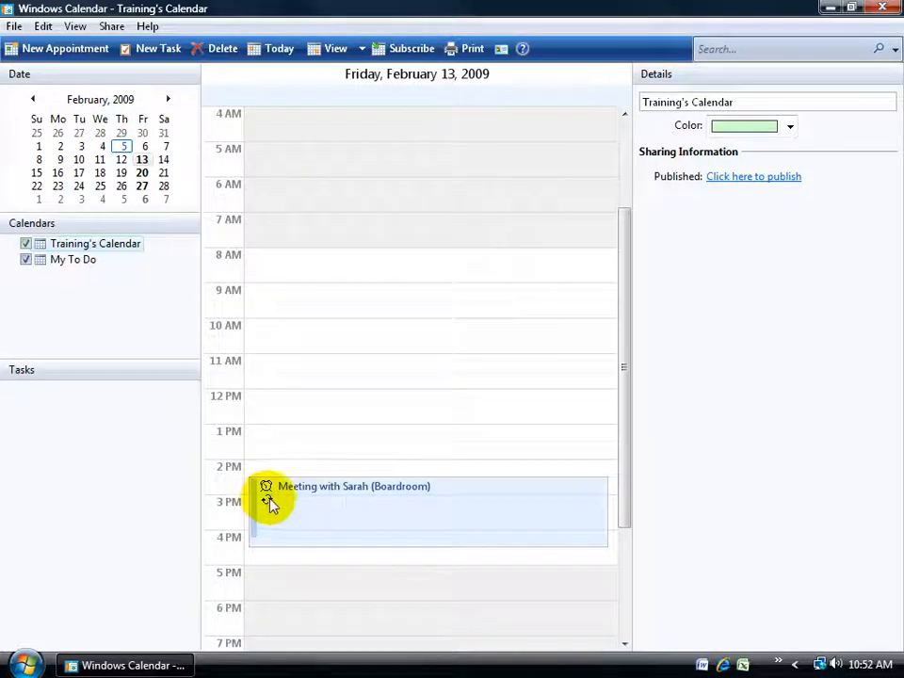
left_click(267, 491)
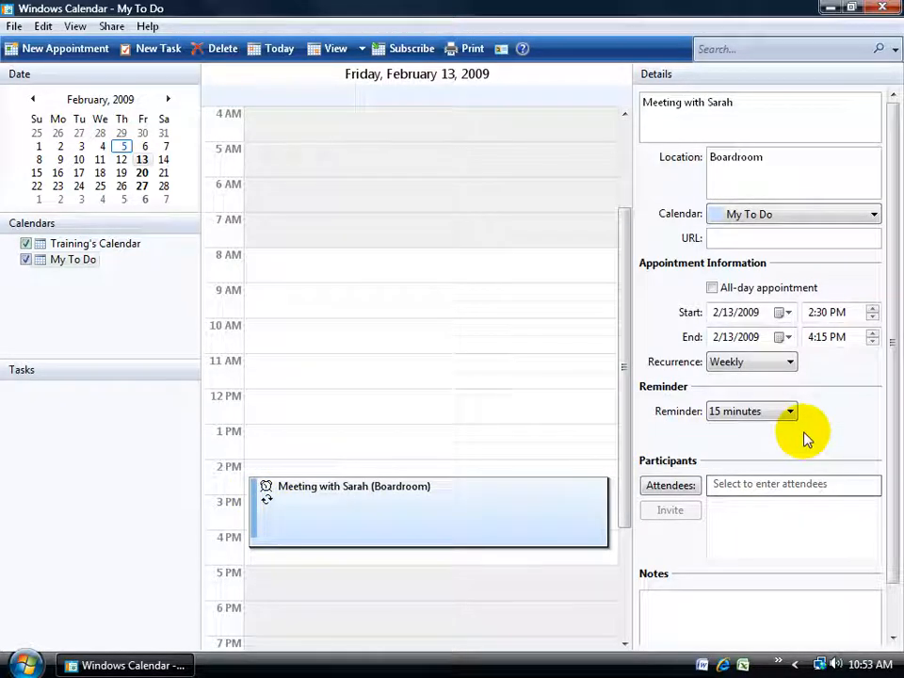
Look over the contacts available as attendees without adding anyone, and place the cursor in the appointment's notes.
left_click_drag(895, 427, 899, 473)
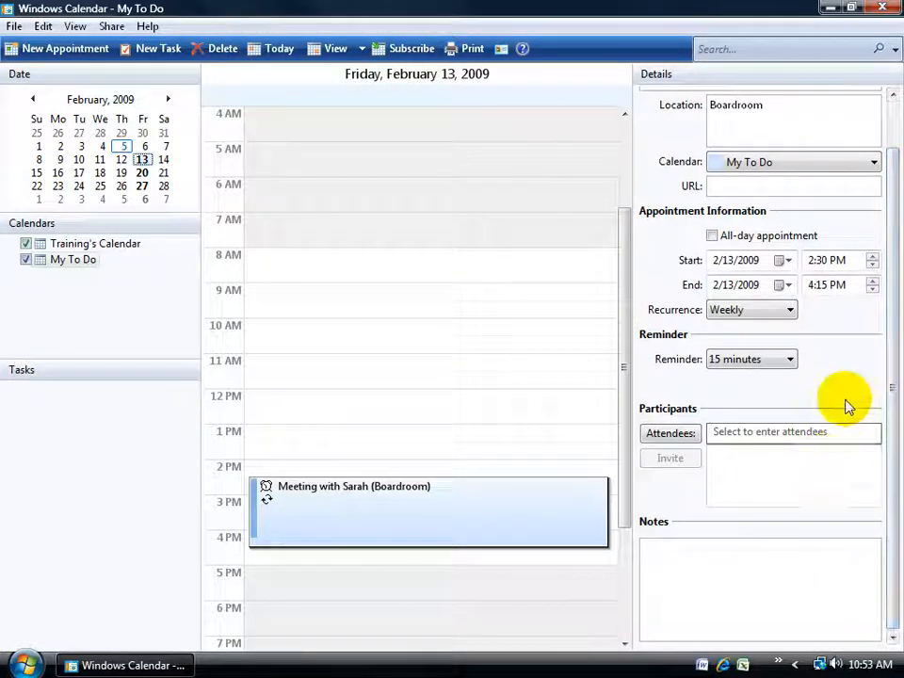
left_click(667, 435)
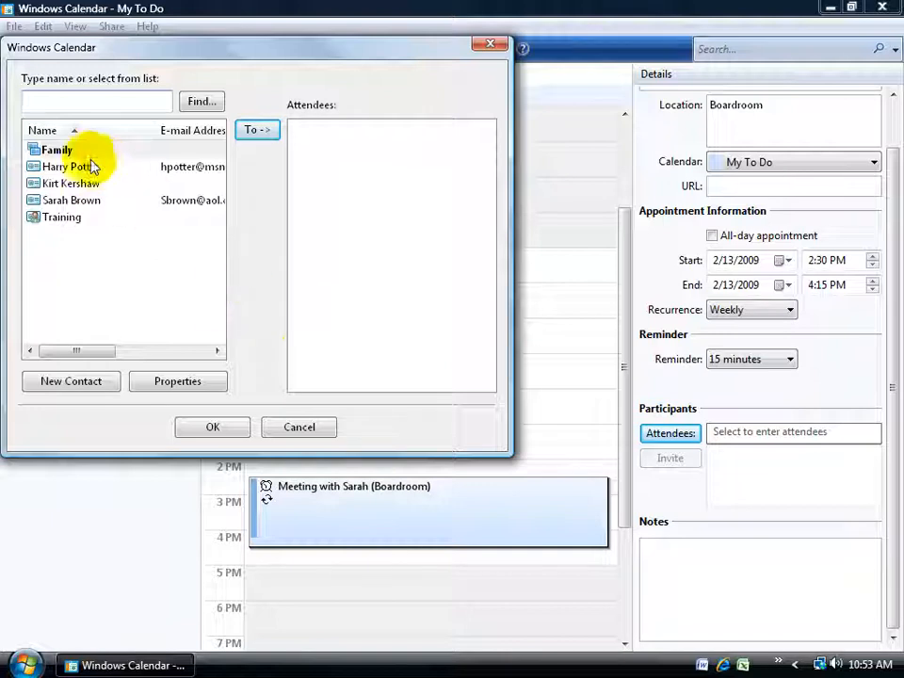
left_click(295, 427)
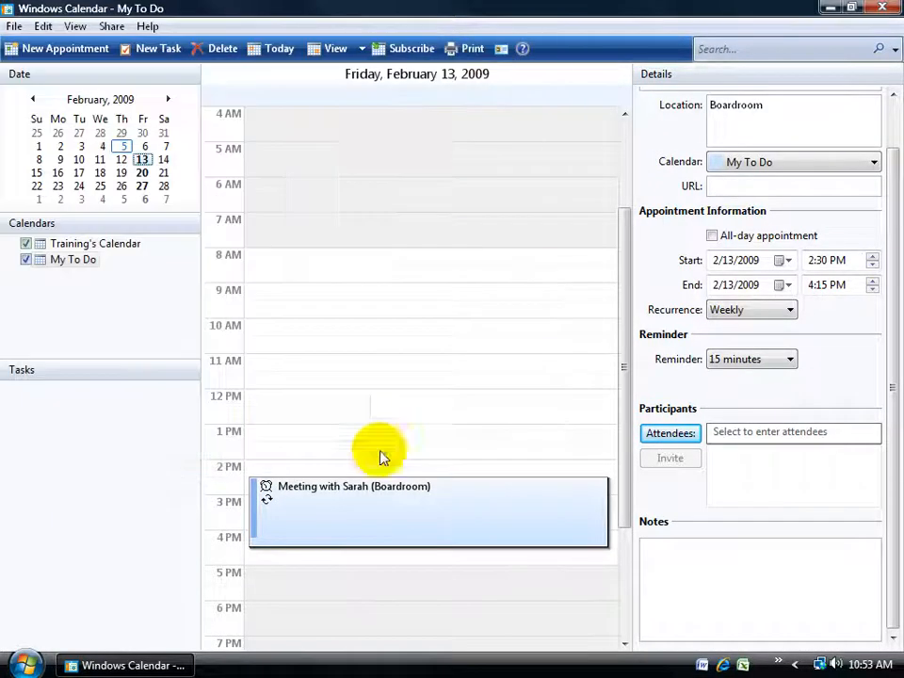
left_click(702, 556)
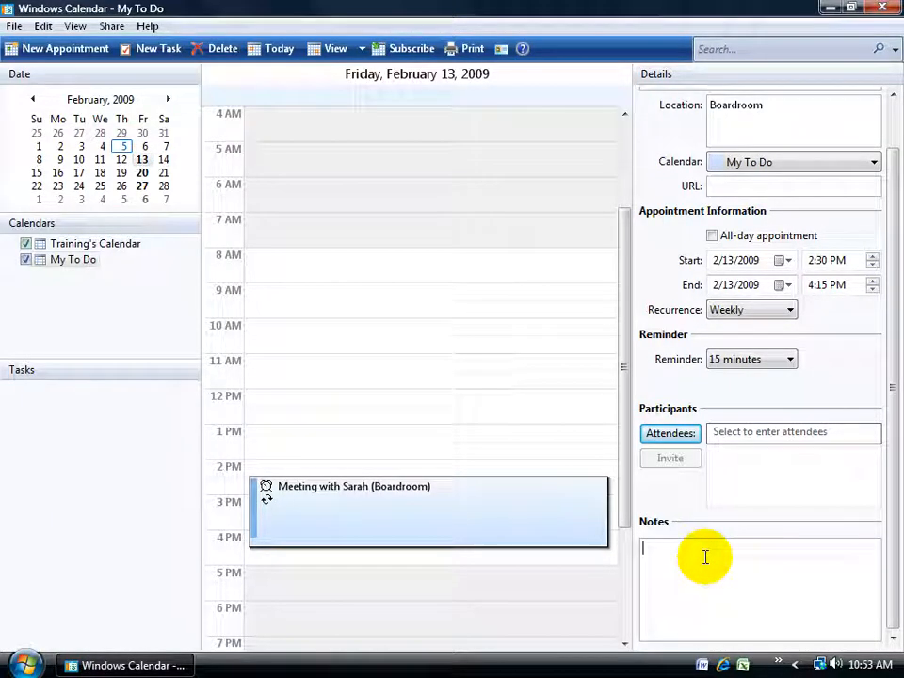
Enter a note describing the appointment as the weekly status meeting with the other participant, including that person's name.
type("Weekly status meeting with Sarah")
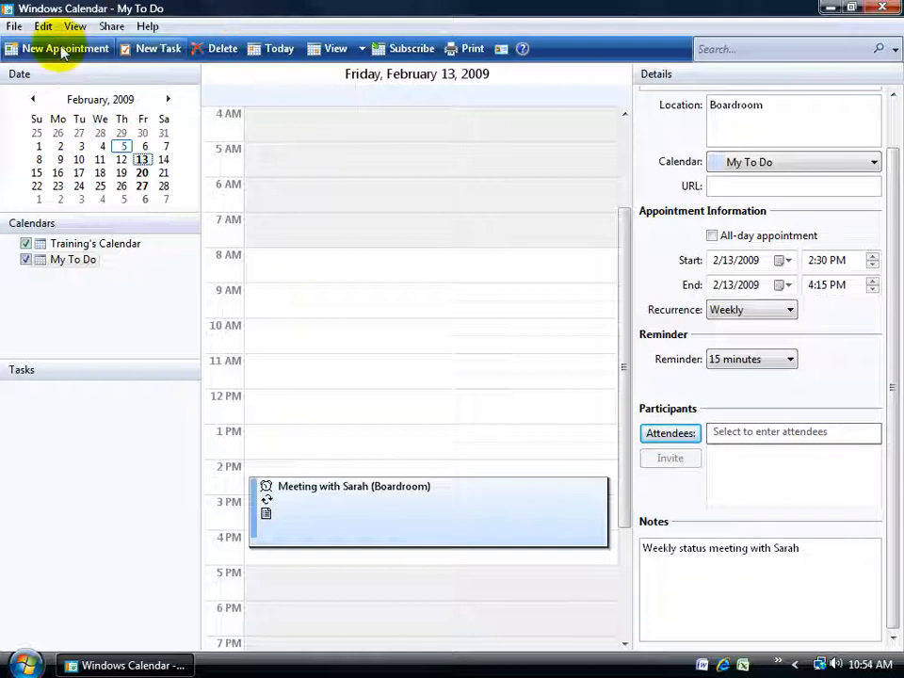
Examine the calendar options for default appointment length, default reminder and hiding completed tasks, keeping 1 hour, None and Never.
left_click(12, 25)
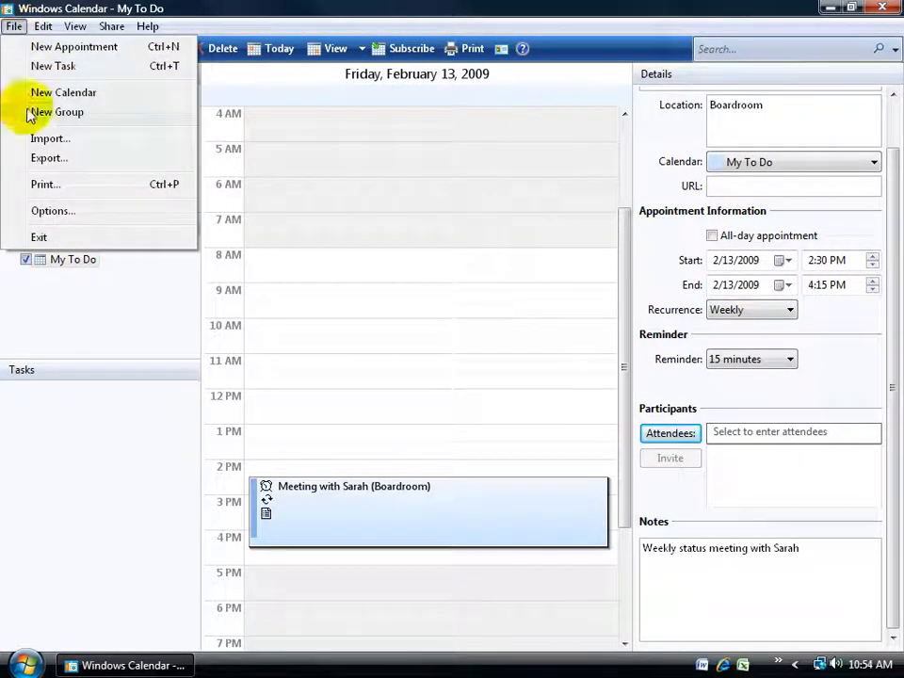
left_click(49, 210)
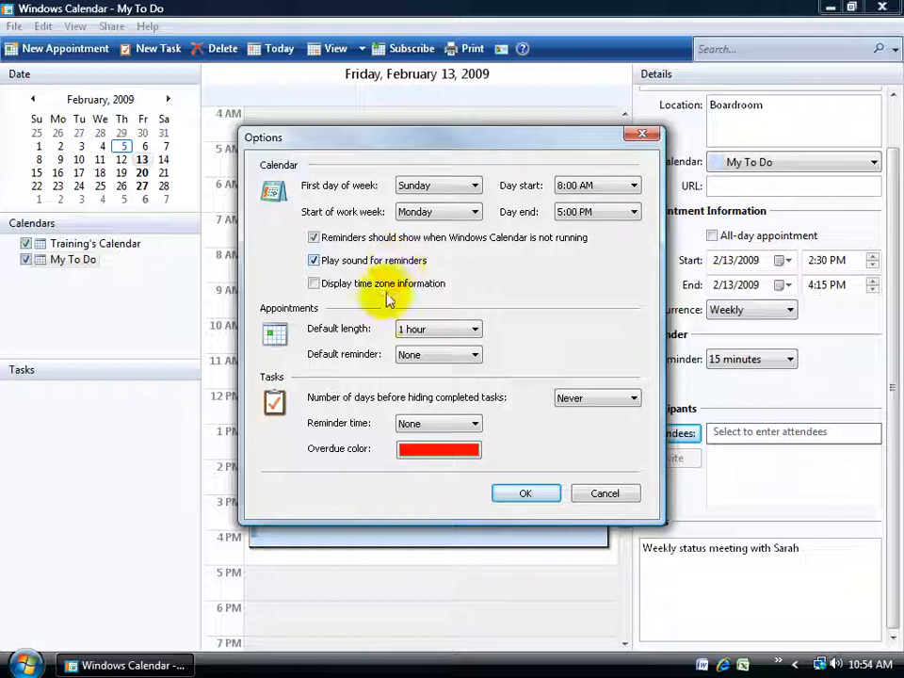
left_click(475, 329)
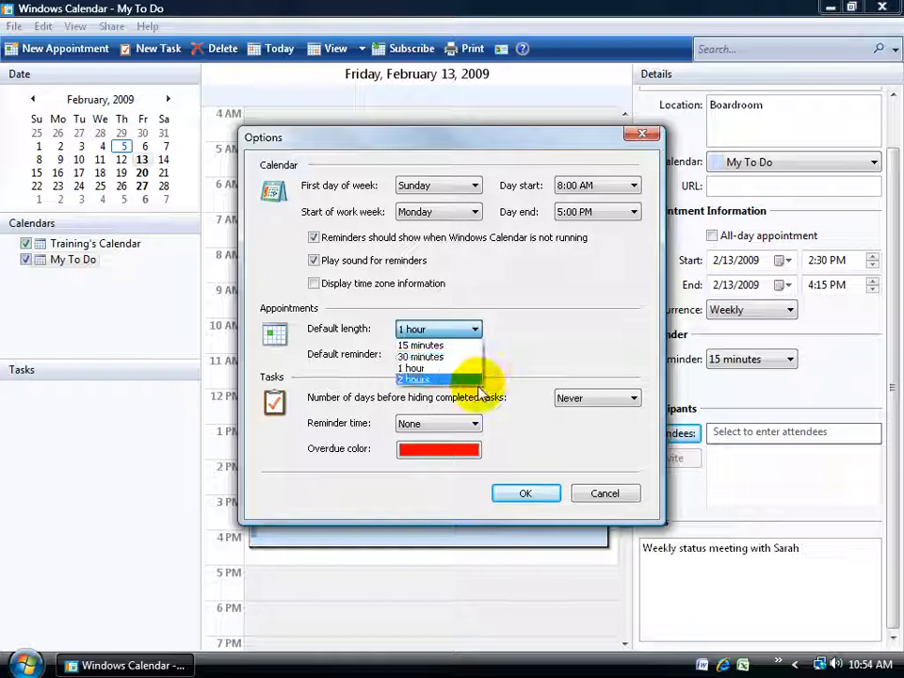
left_click(481, 367)
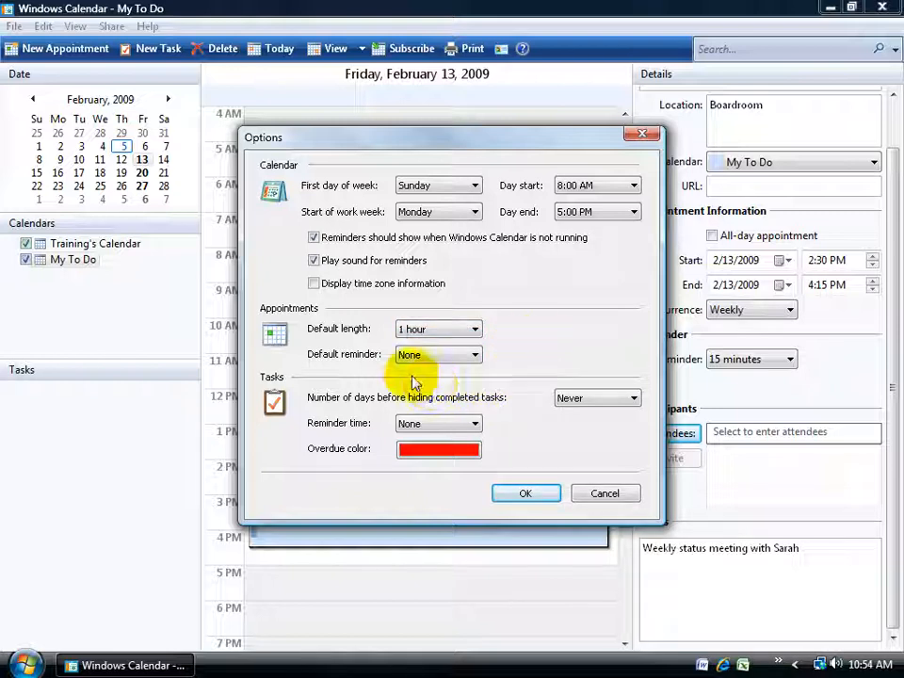
left_click(474, 355)
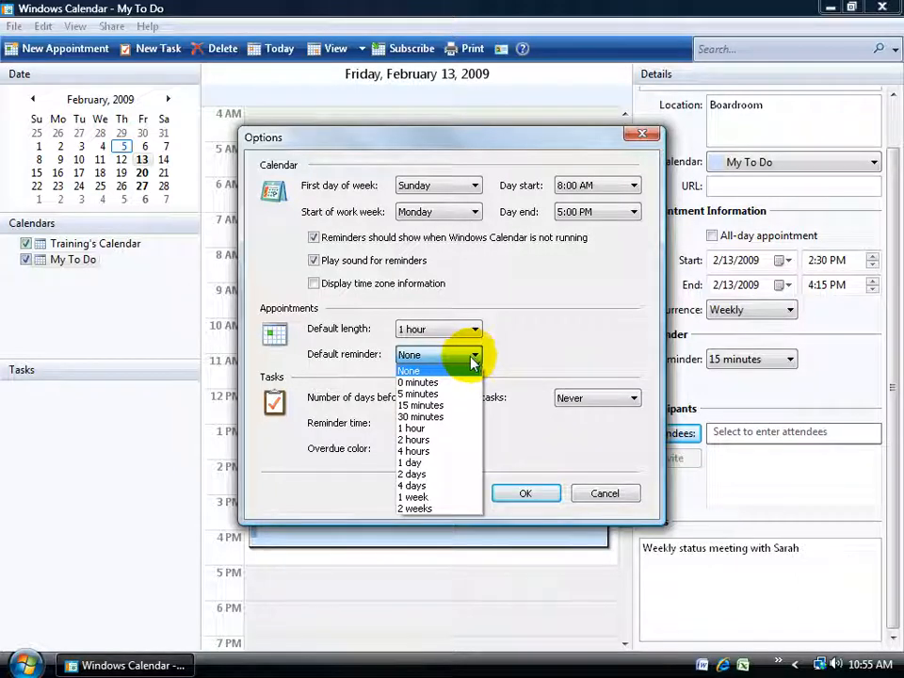
left_click(522, 350)
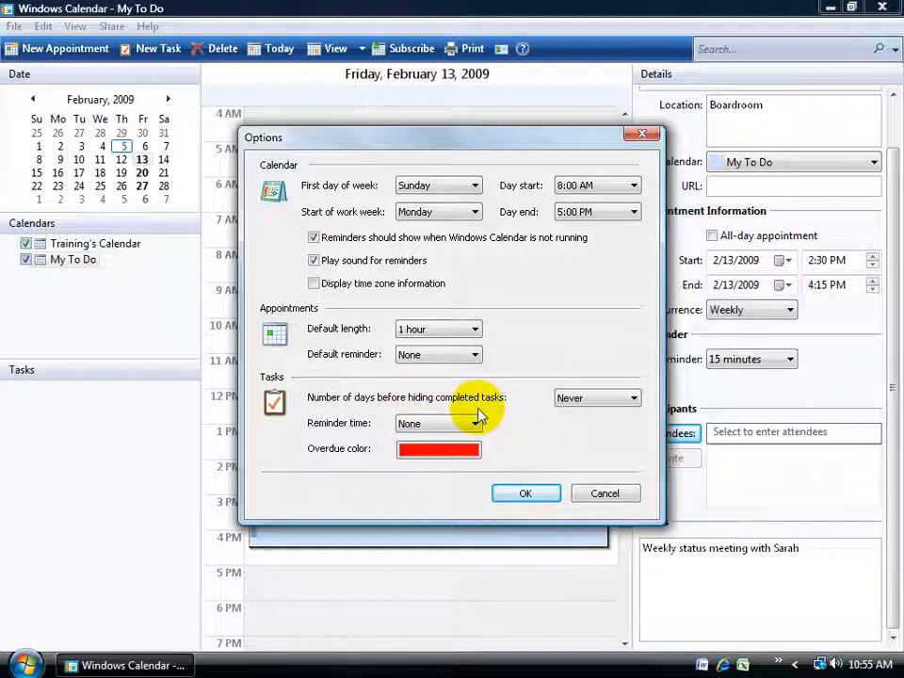
left_click(608, 399)
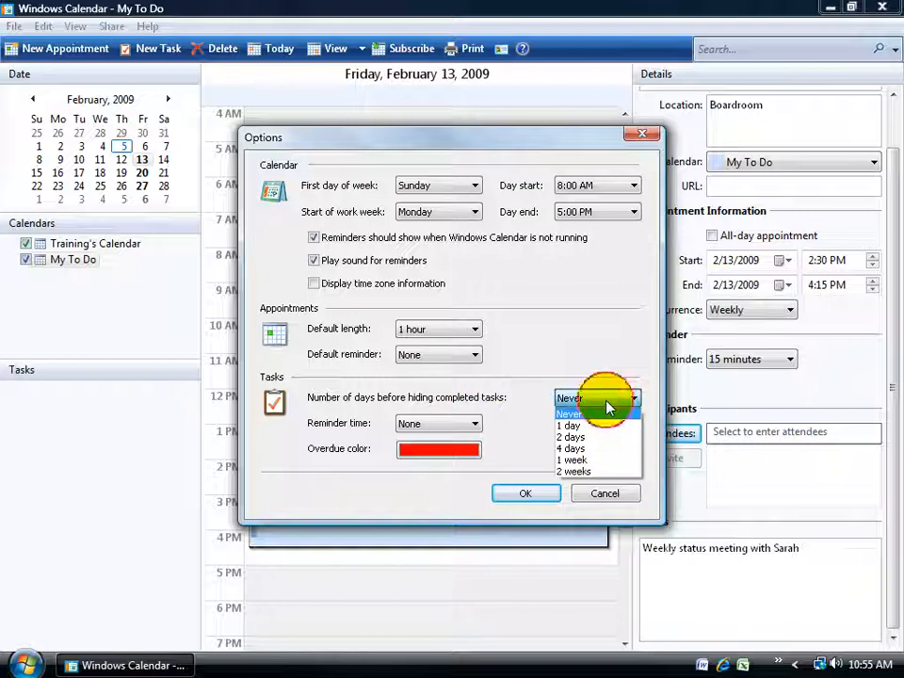
left_click(535, 414)
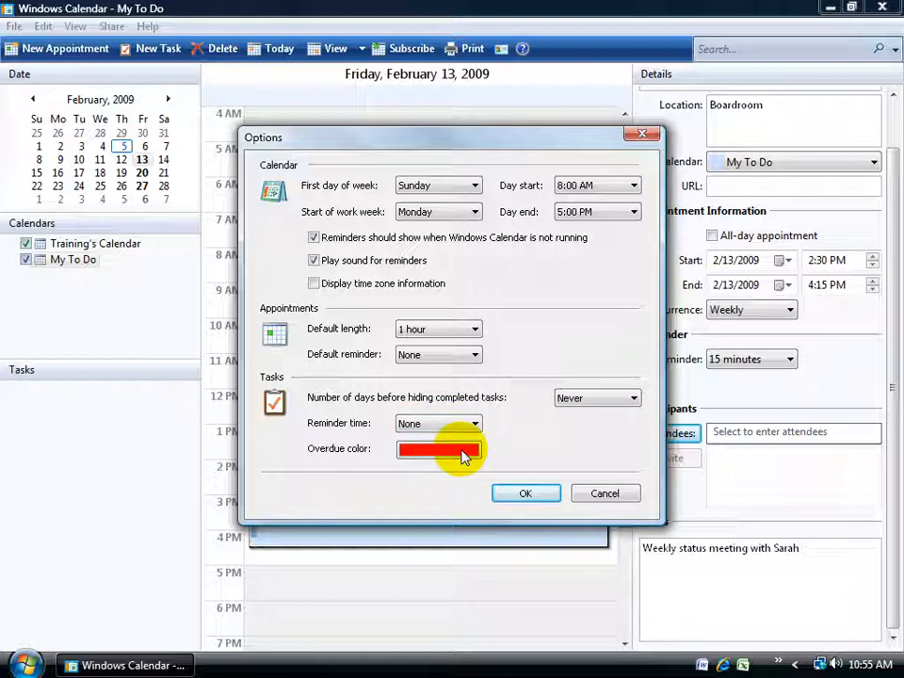
left_click(523, 493)
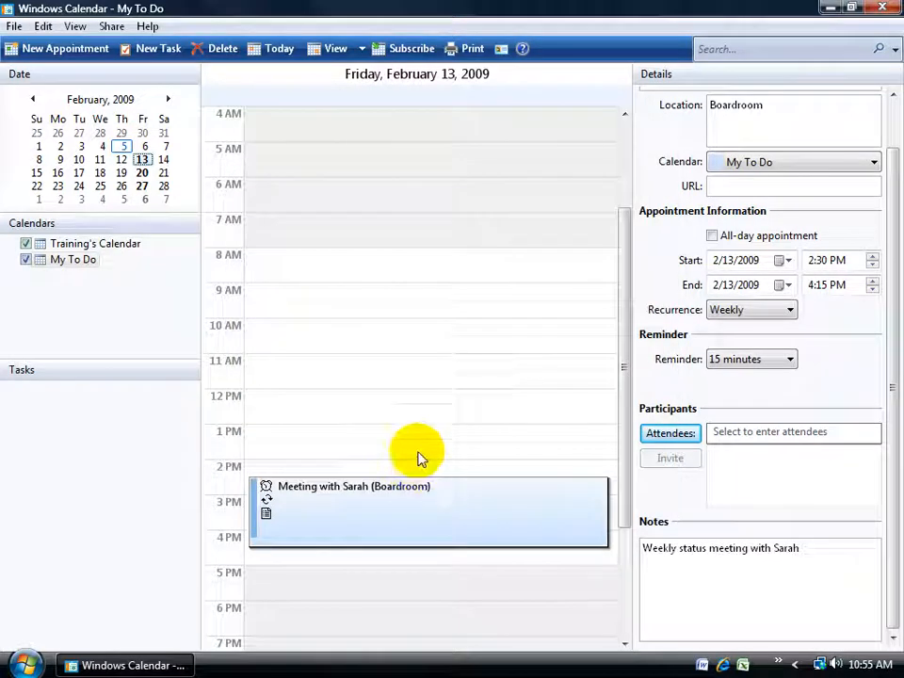
Create a new appointment in the My To Do calendar and set its start date to February 5, 2009.
left_click(58, 48)
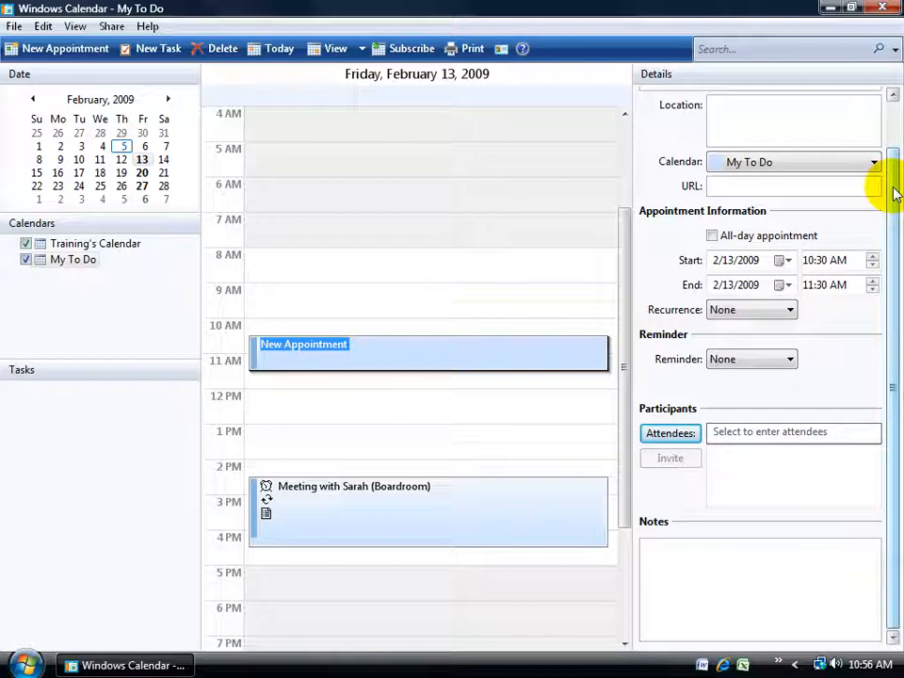
left_click_drag(894, 188, 892, 122)
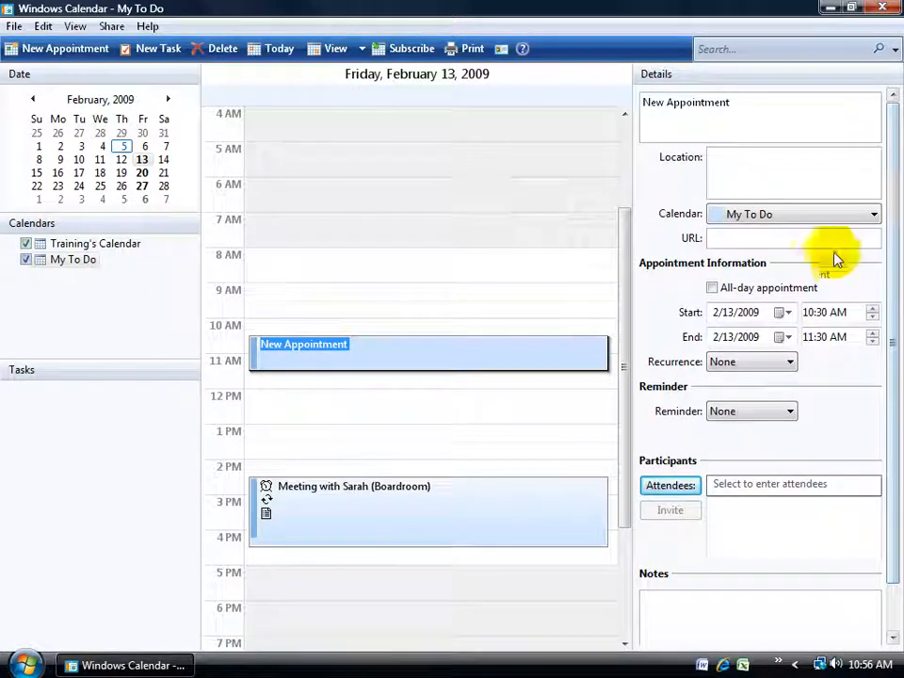
left_click(785, 314)
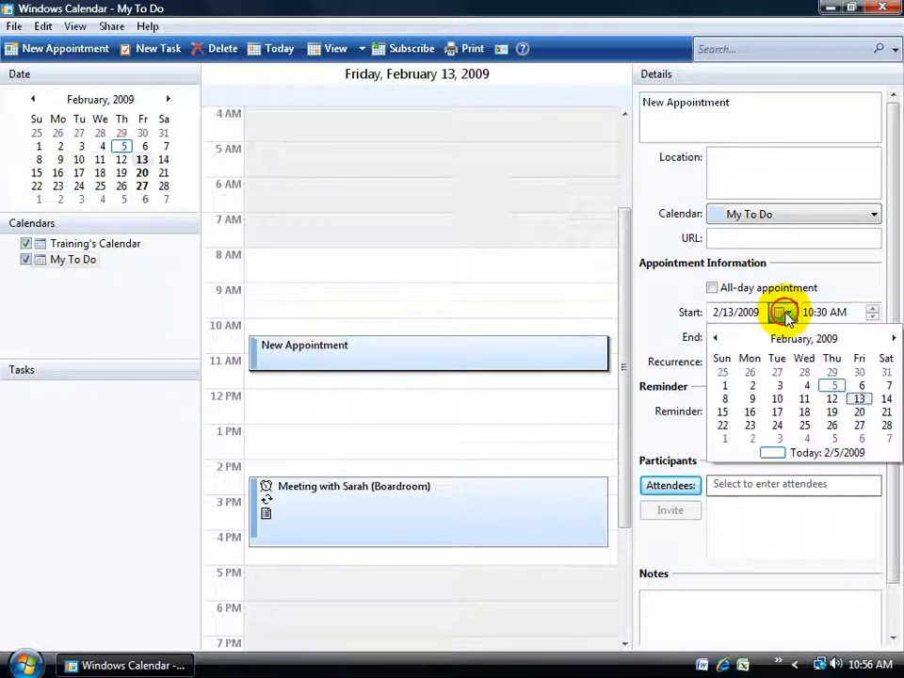
left_click(834, 386)
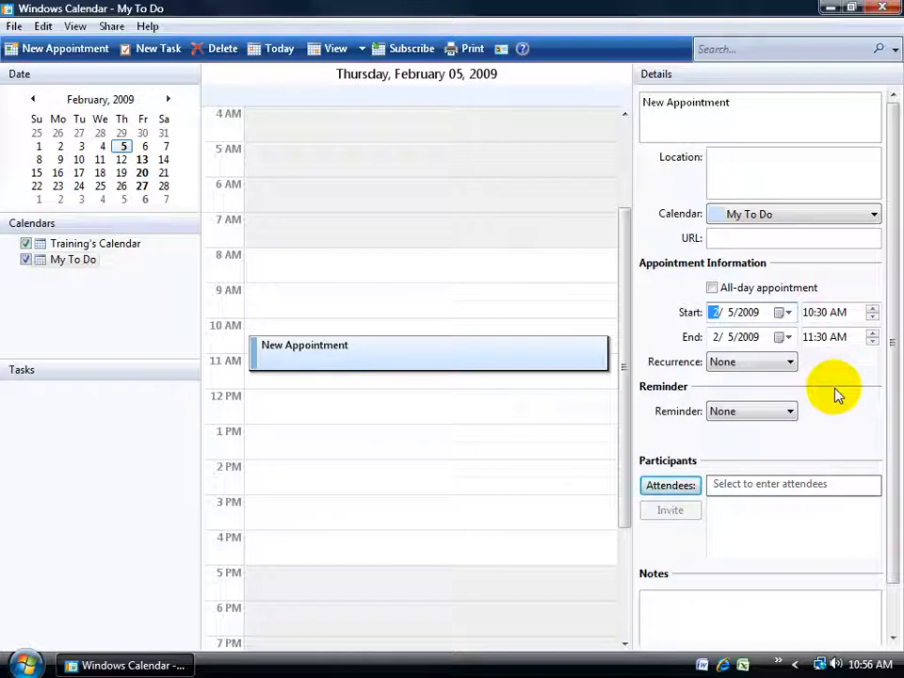
left_click(724, 114)
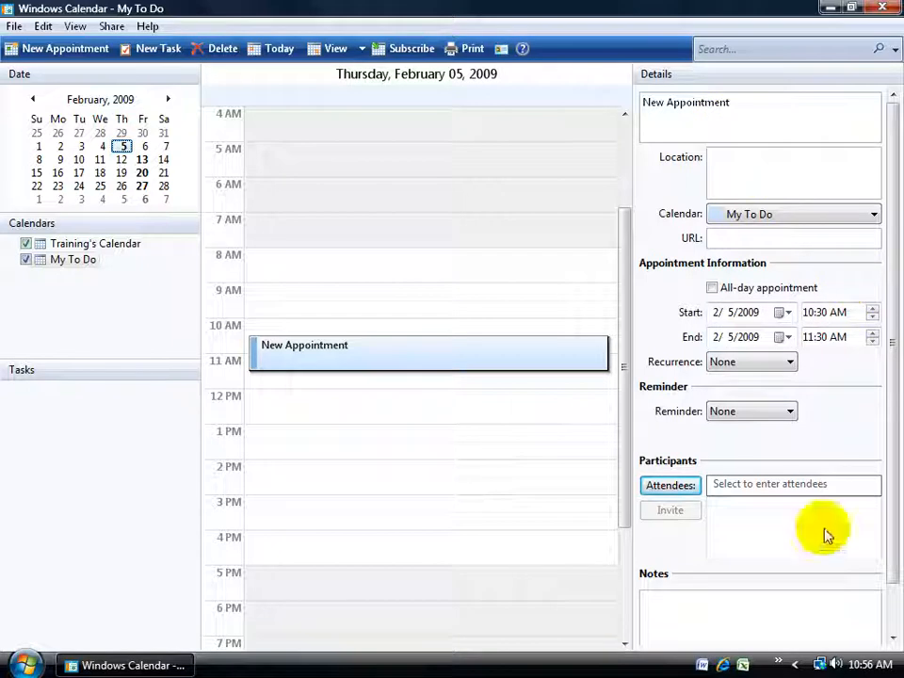
Set the new appointment's start time to 11:03 AM.
mouse_move(867, 673)
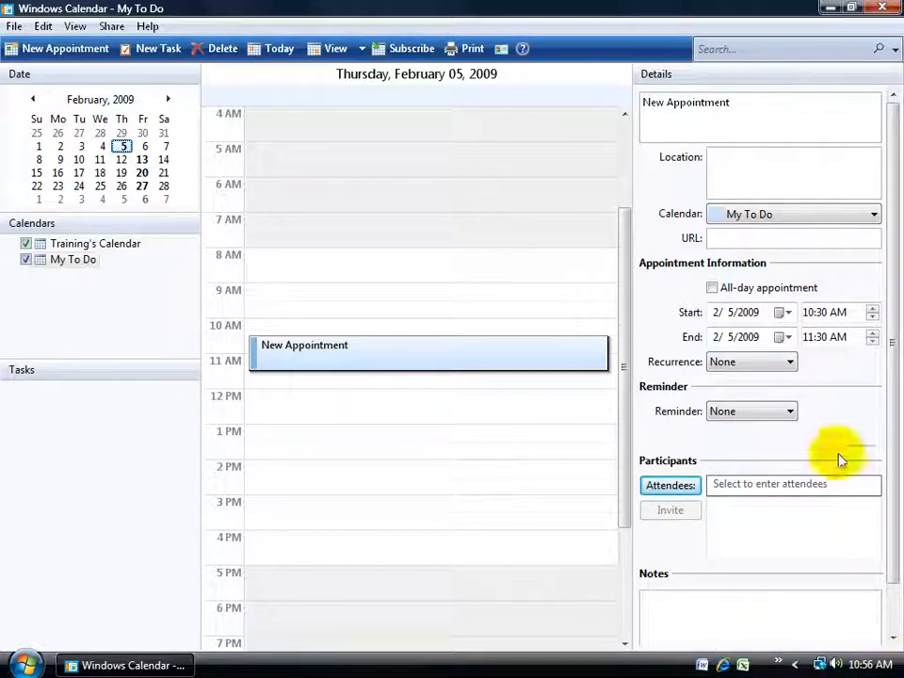
left_click(817, 318)
left_click(810, 312)
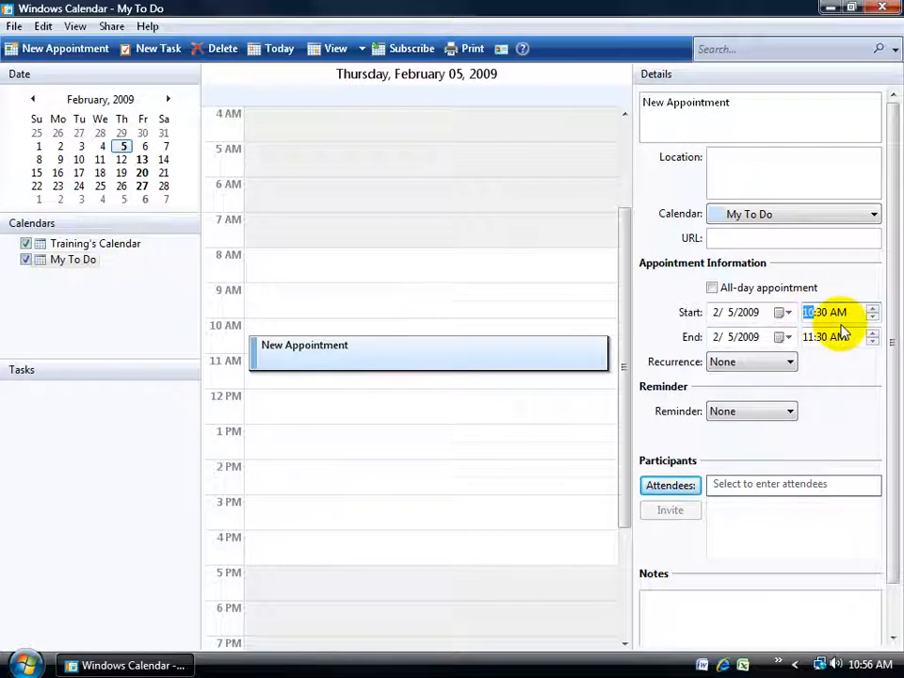
key("Up")
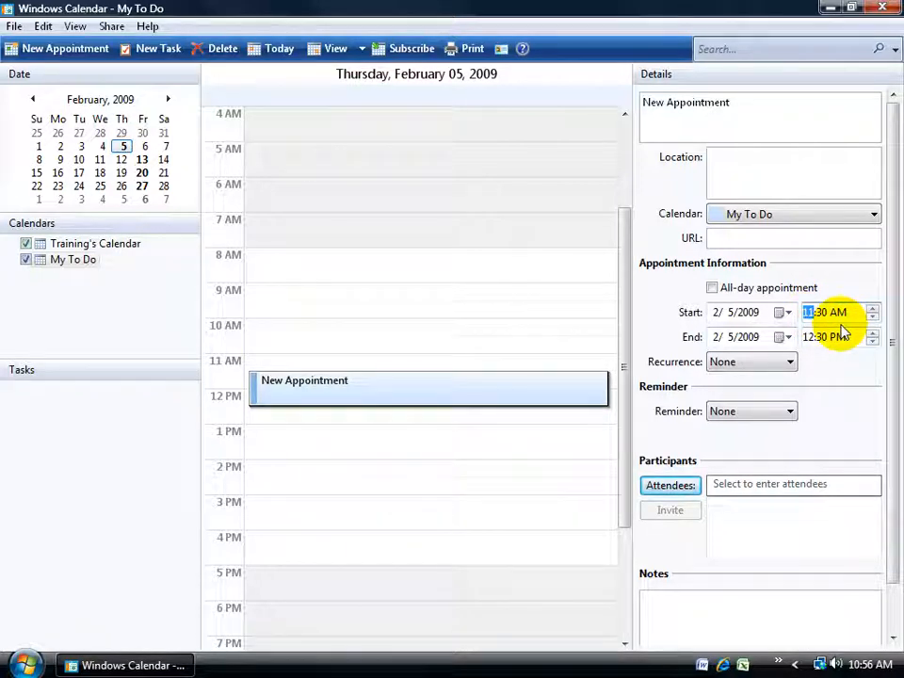
left_click(822, 311)
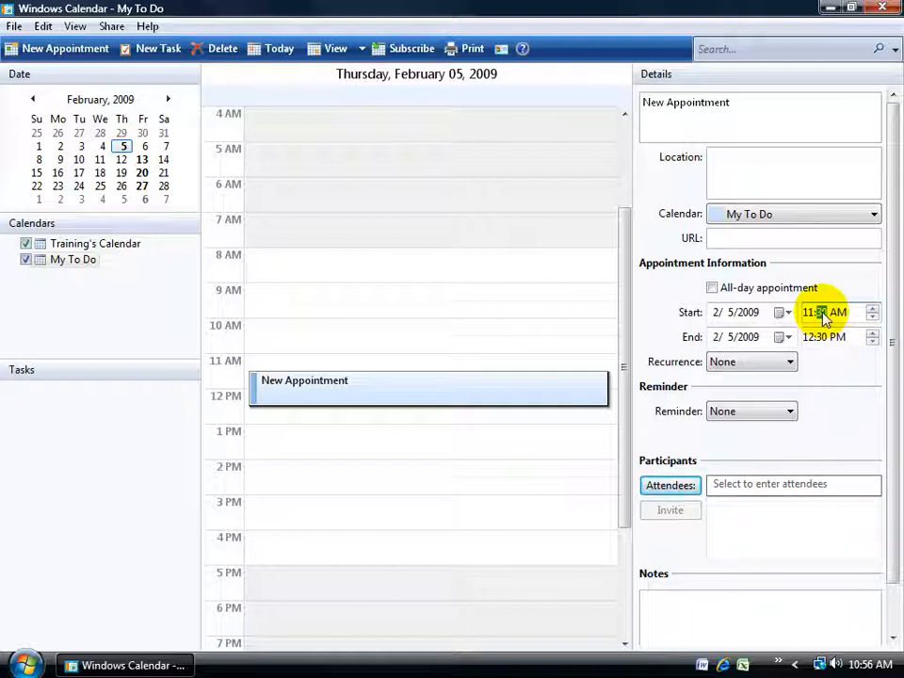
type("00")
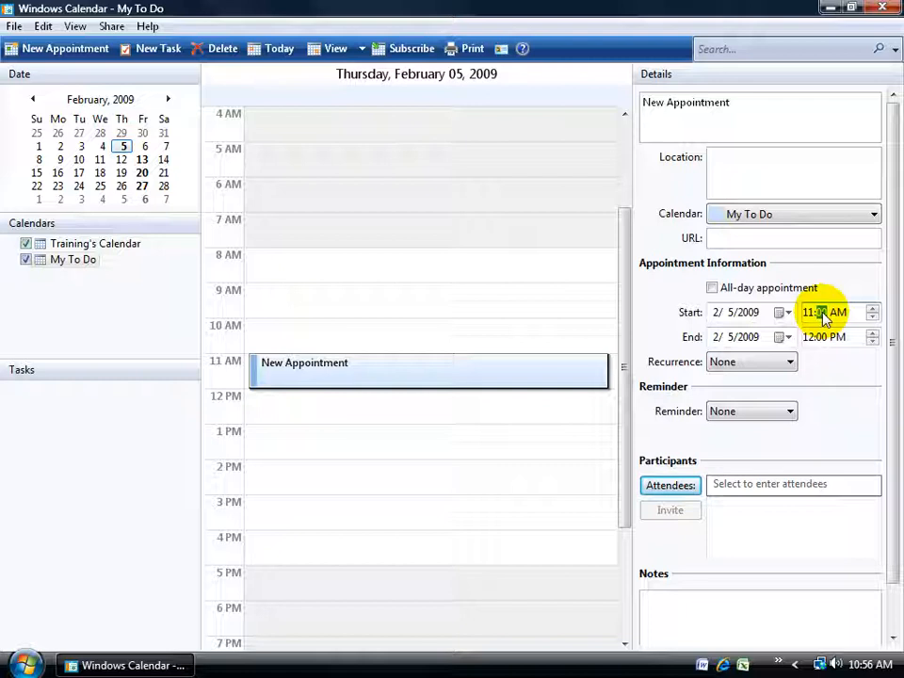
type("03")
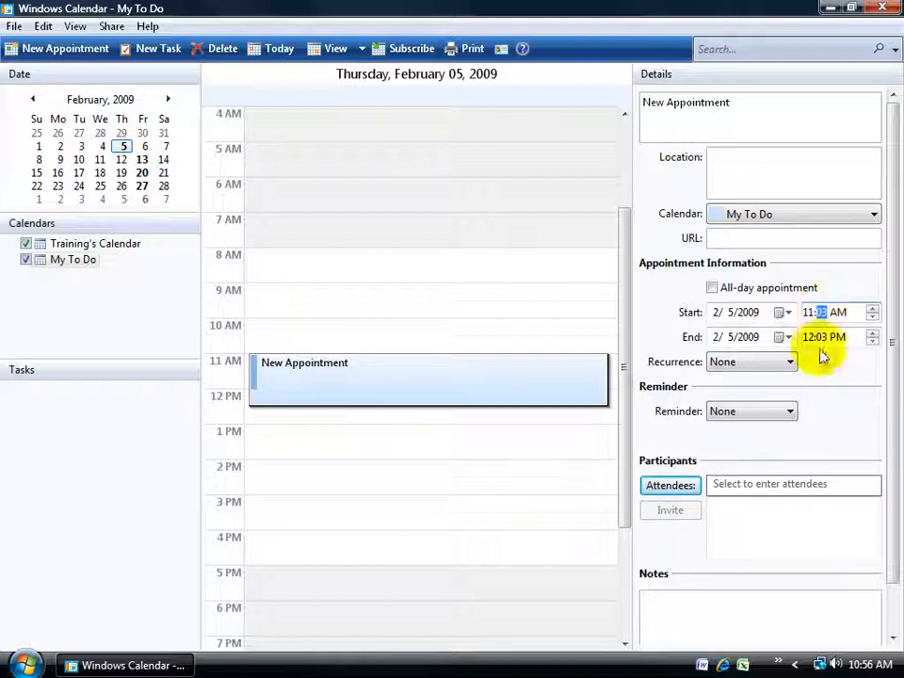
Set the new appointment's reminder to 5 minutes and close Windows Calendar.
left_click(793, 415)
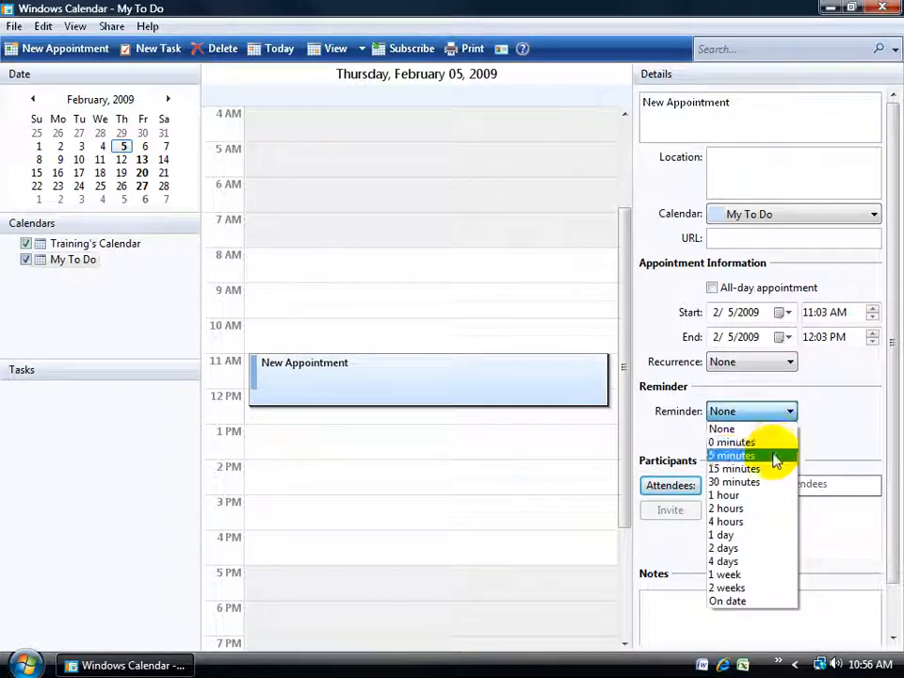
left_click(776, 456)
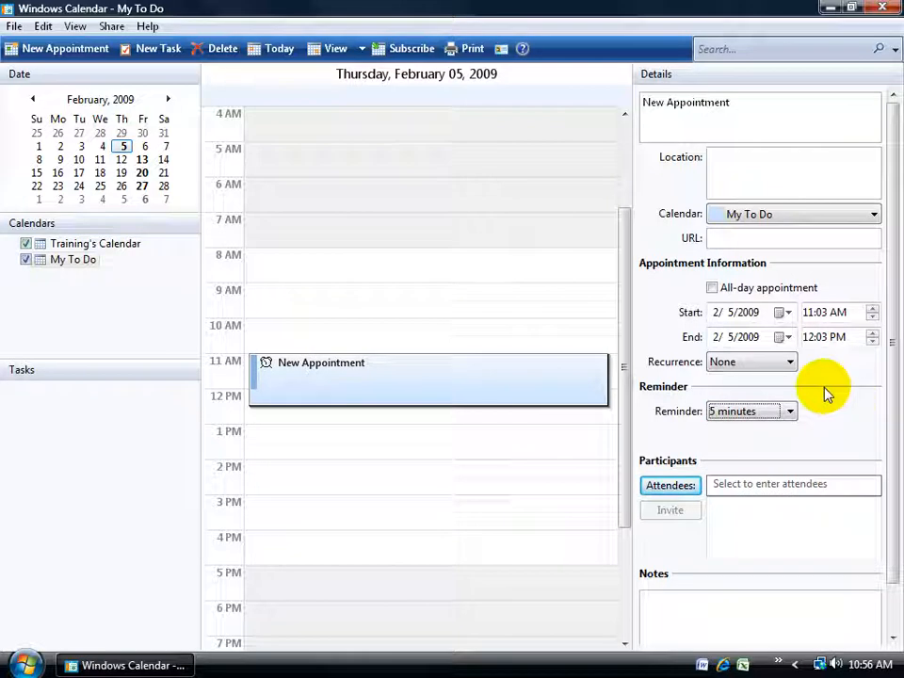
mouse_move(535, 388)
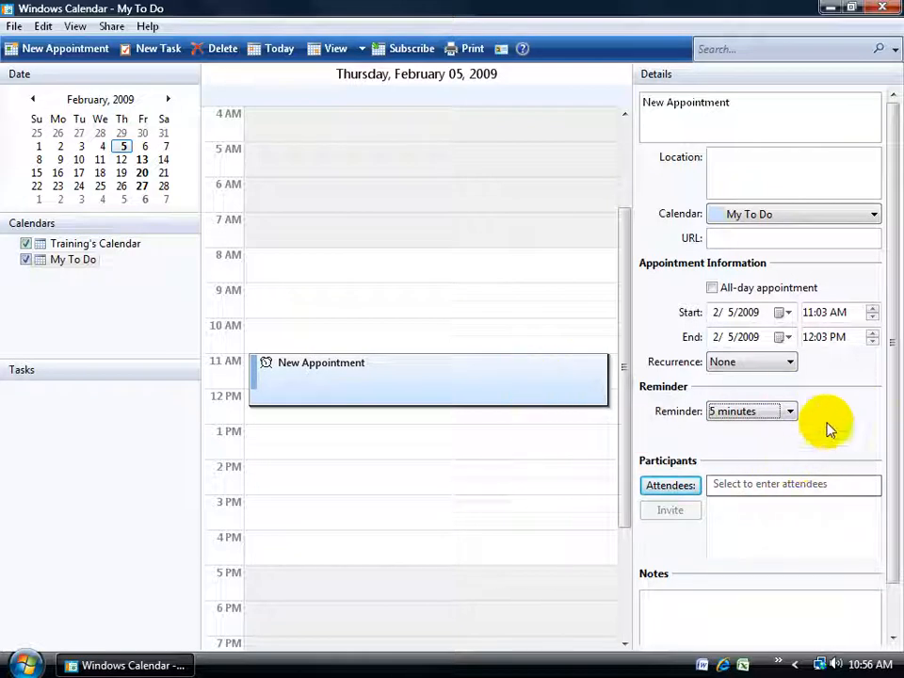
mouse_move(293, 381)
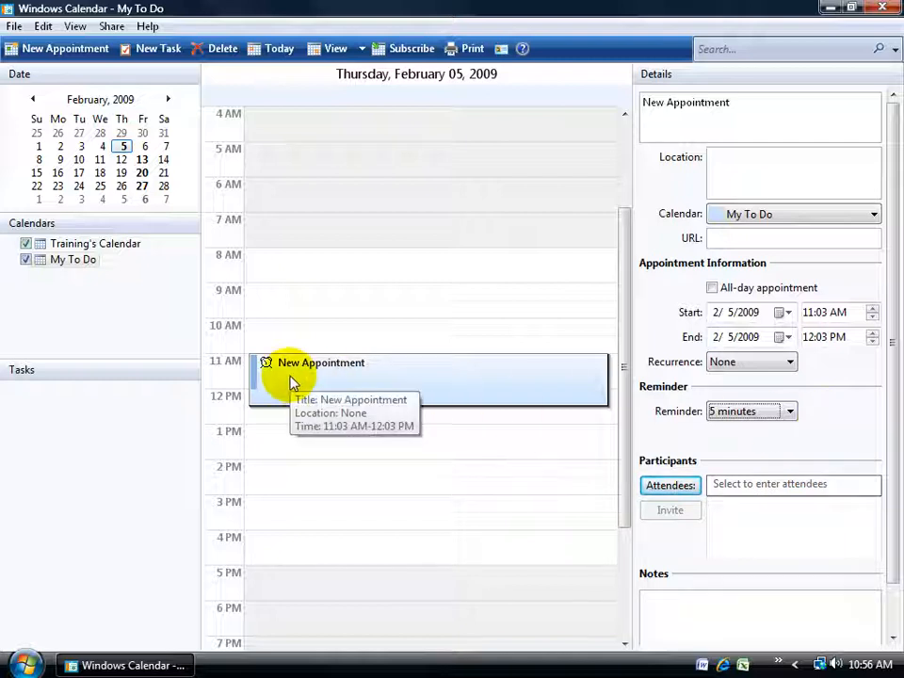
left_click(883, 7)
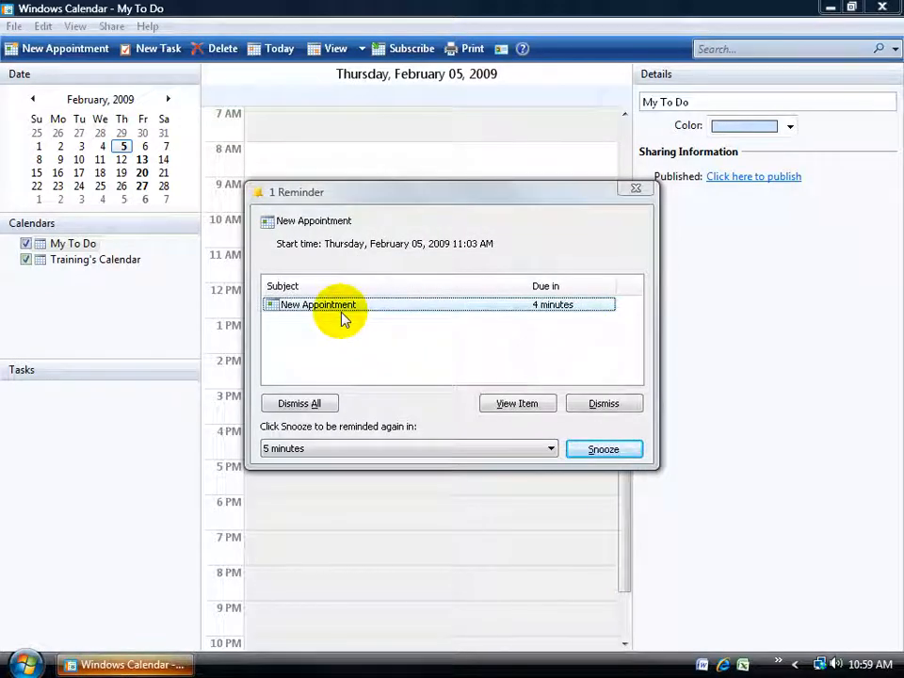
View the appointment from its reminder notification, check the snooze choices, and dismiss the reminder.
left_click(339, 311)
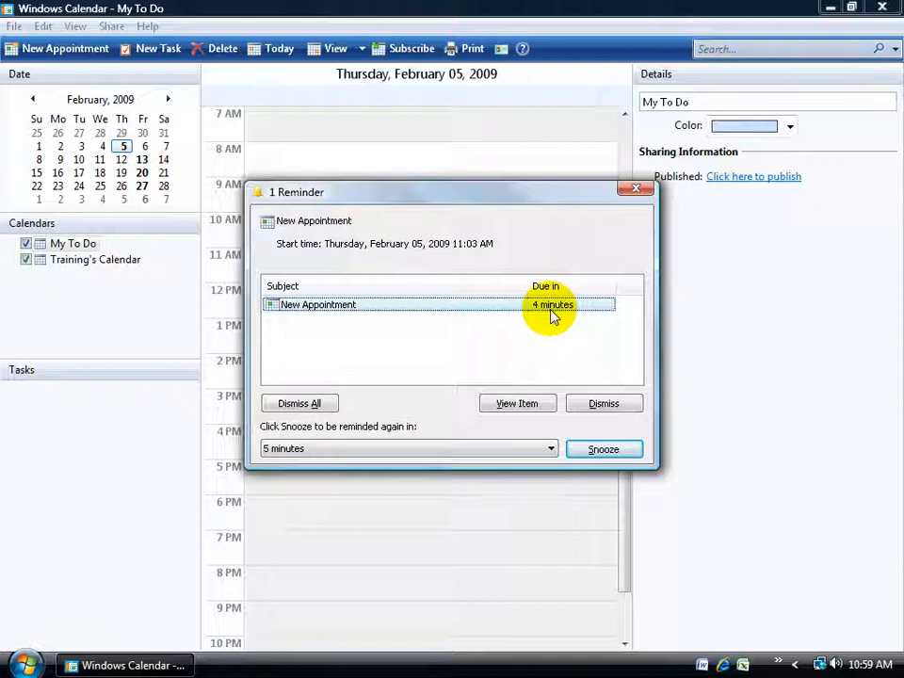
left_click(526, 403)
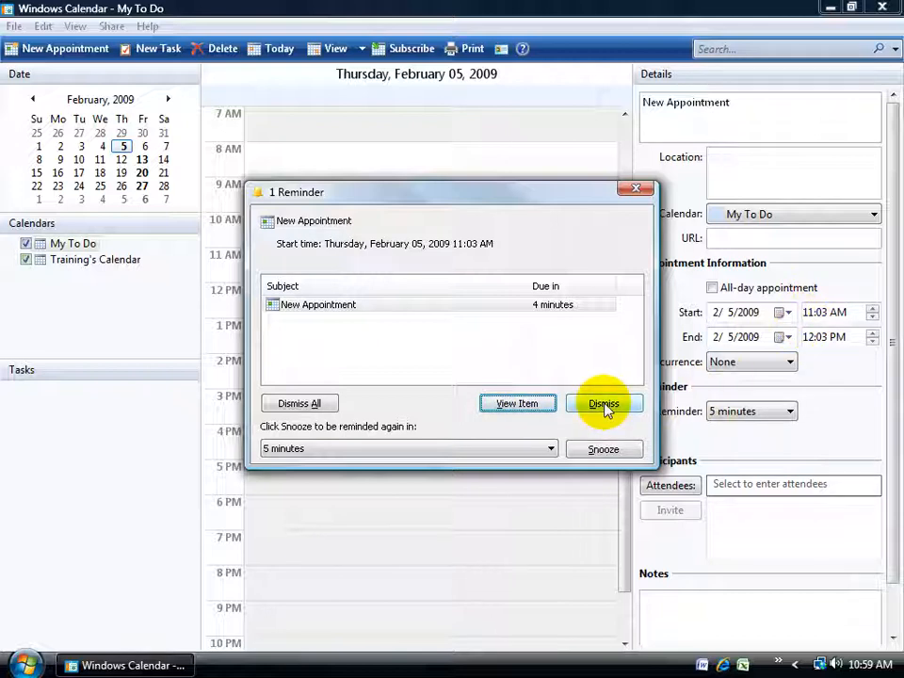
left_click(551, 449)
left_click(546, 431)
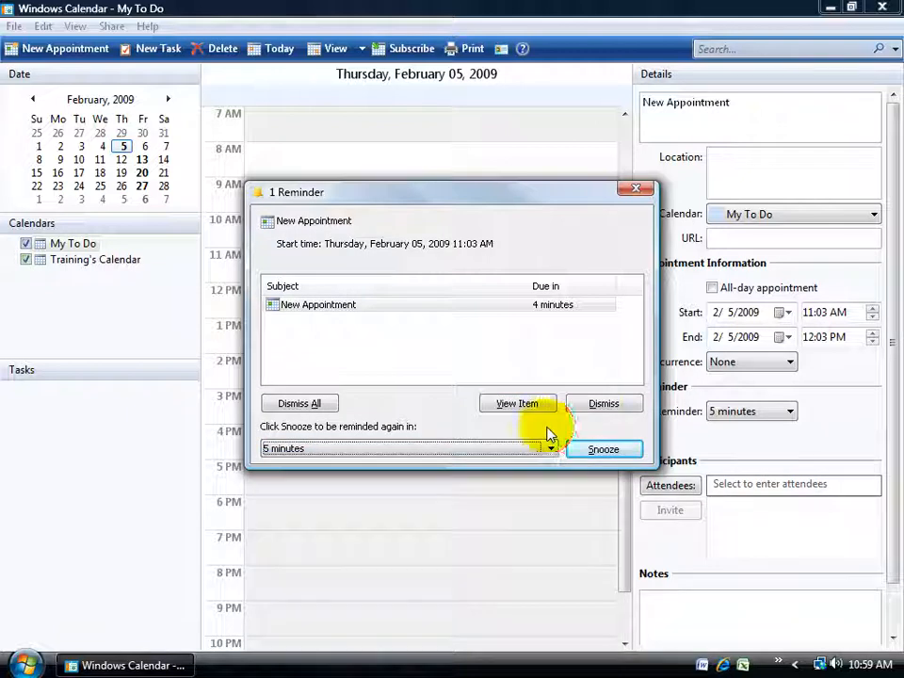
left_click(601, 405)
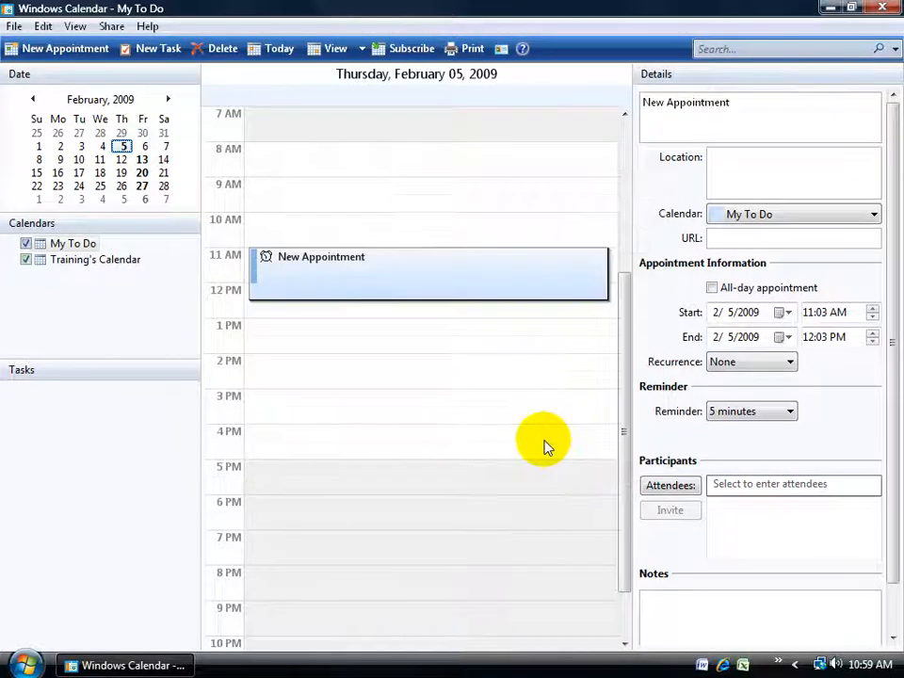